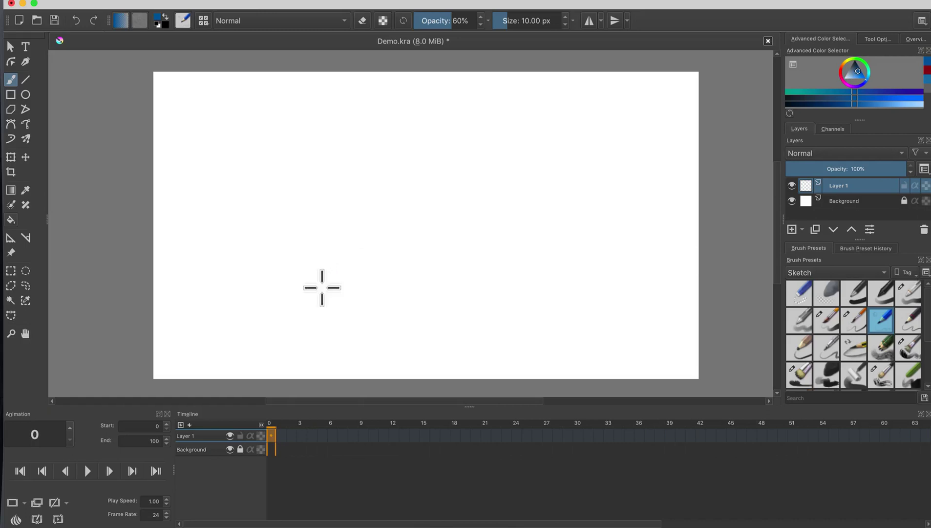
Create a blank keyframe at frame 0 of Layer 1 in the animation timeline
key(super+shift+1)
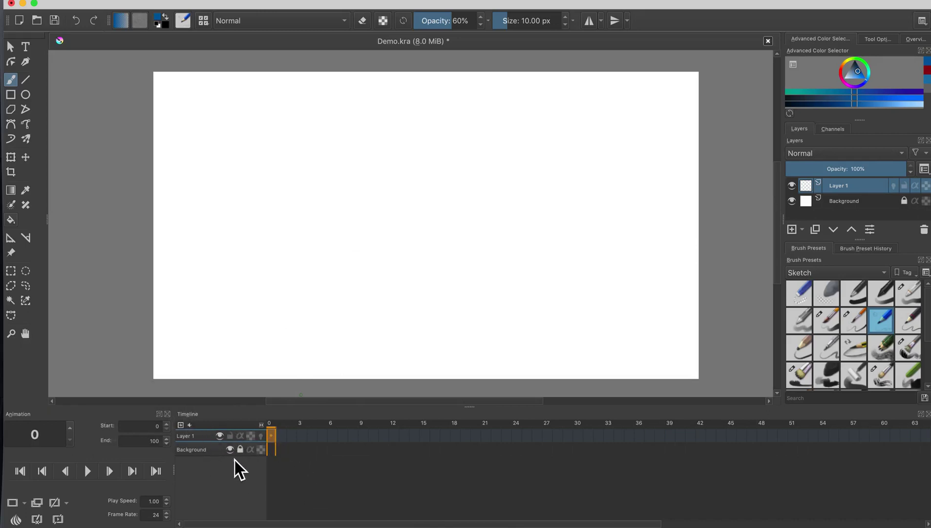
click(205, 436)
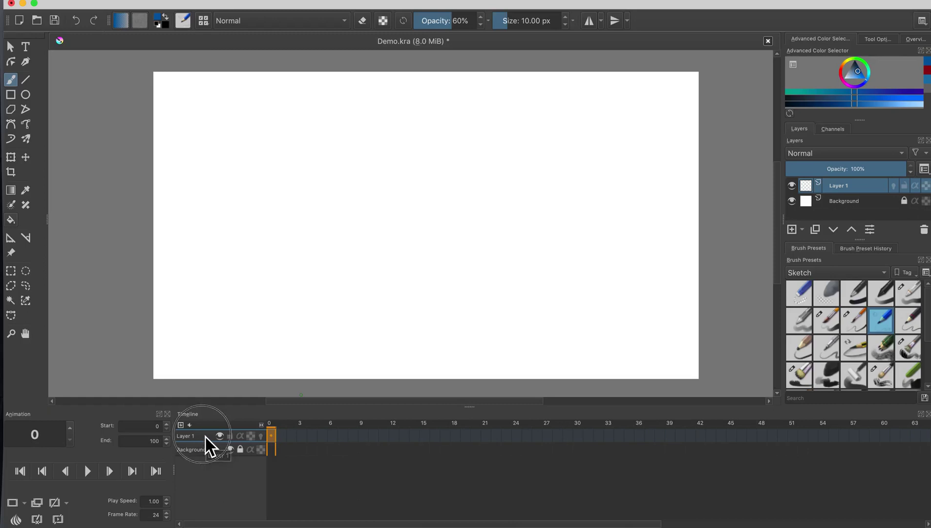
Move Layer 1's keyframe from frame 0 to frame 4 and return it to frame 0
click(271, 438)
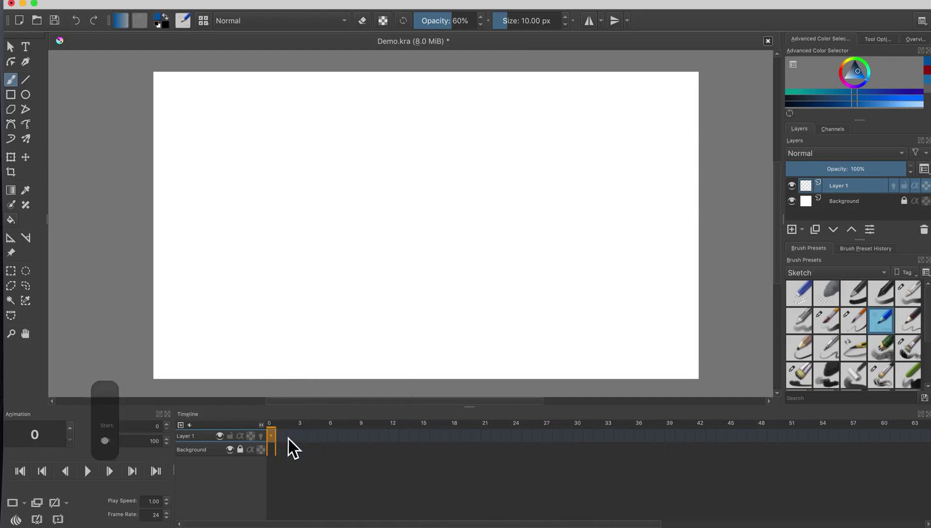
drag(279, 438, 320, 436)
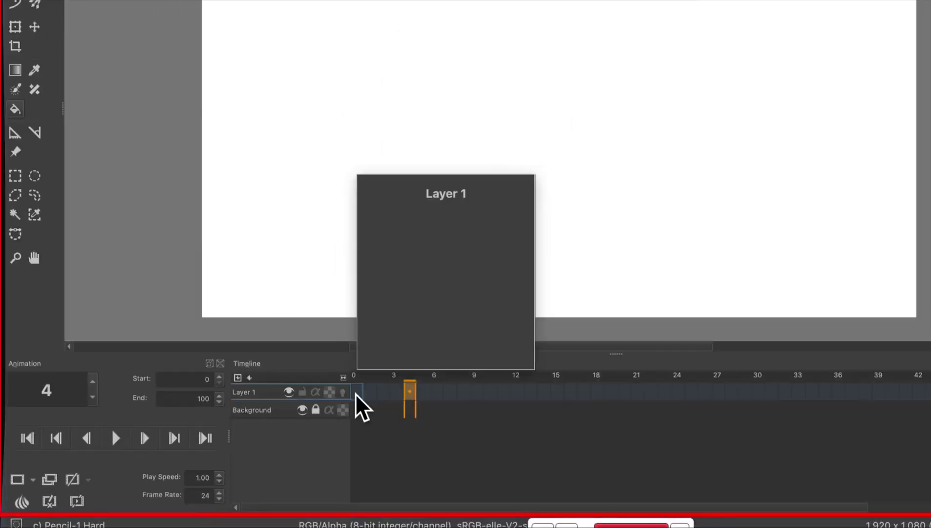
drag(355, 393, 355, 393)
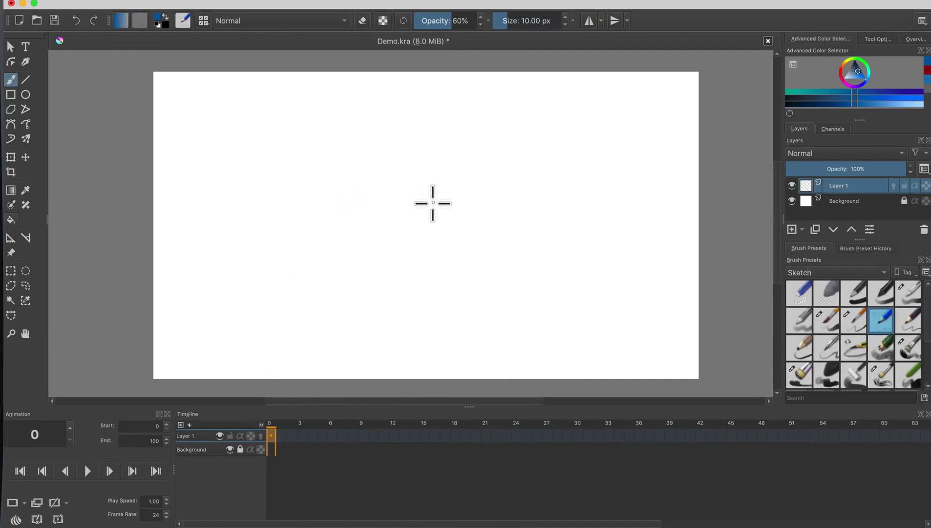
Sketch a simple smiley face at frame 0, check it at frame 4, and clear the drawing
mouse_move(449, 194)
mouse_down()
mouse_move(385, 240)
mouse_move(362, 201)
mouse_up()
mouse_move(401, 167)
mouse_down()
mouse_move(394, 199)
mouse_move(411, 196)
mouse_up()
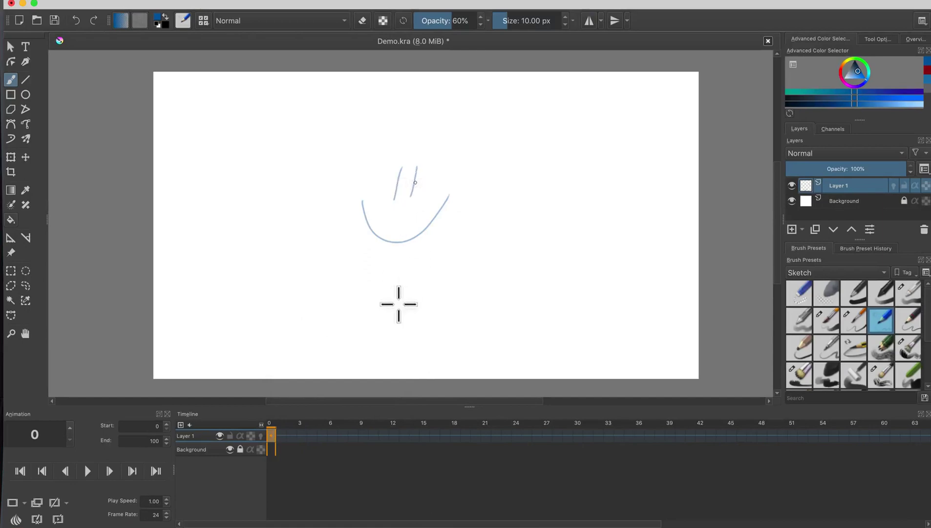
click(315, 438)
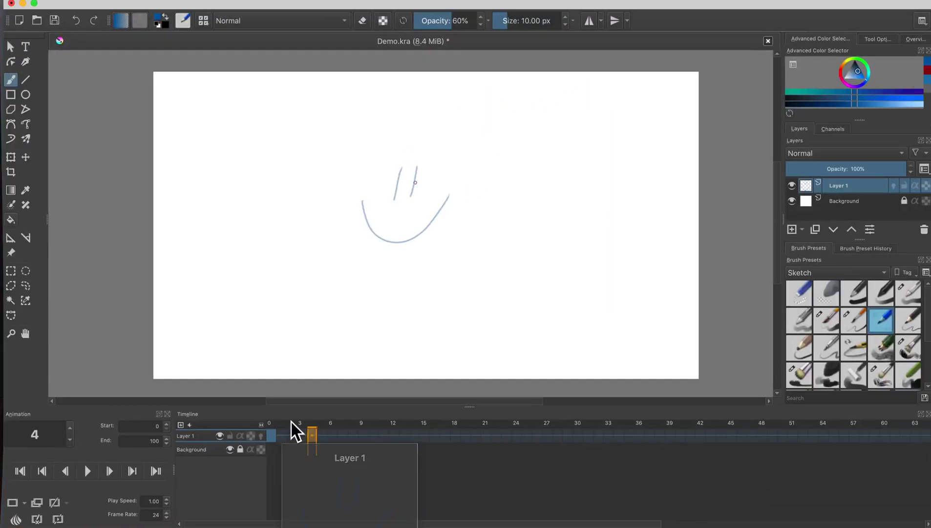
key(BackSpace)
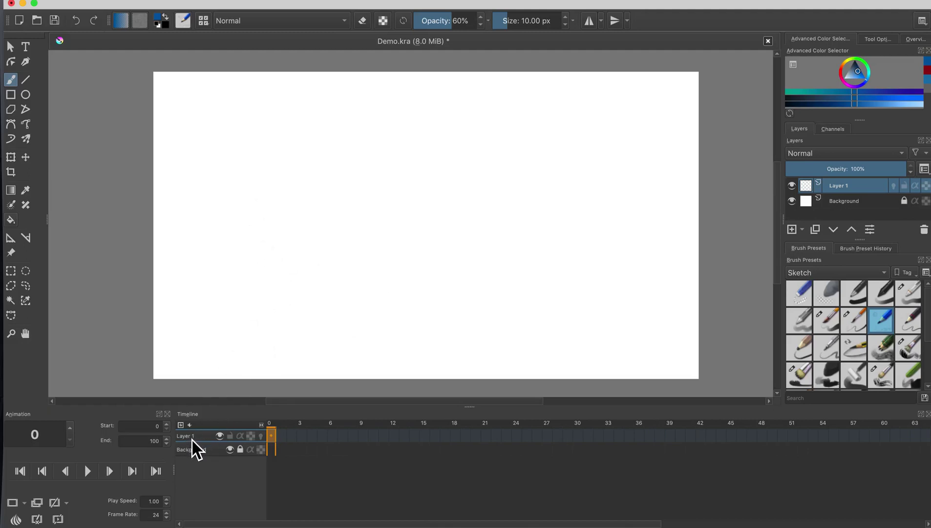
Rename Layer 1 as "Color BG"
double_click(841, 188)
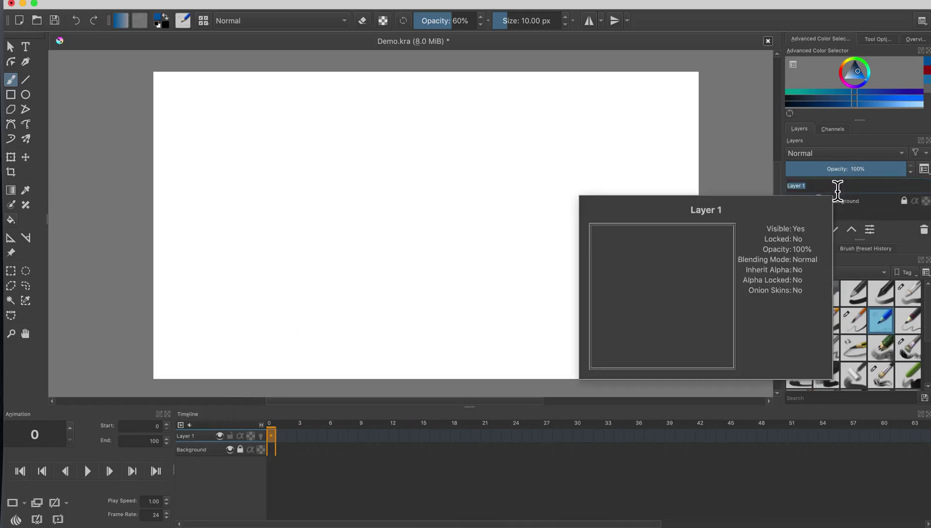
text(Col)
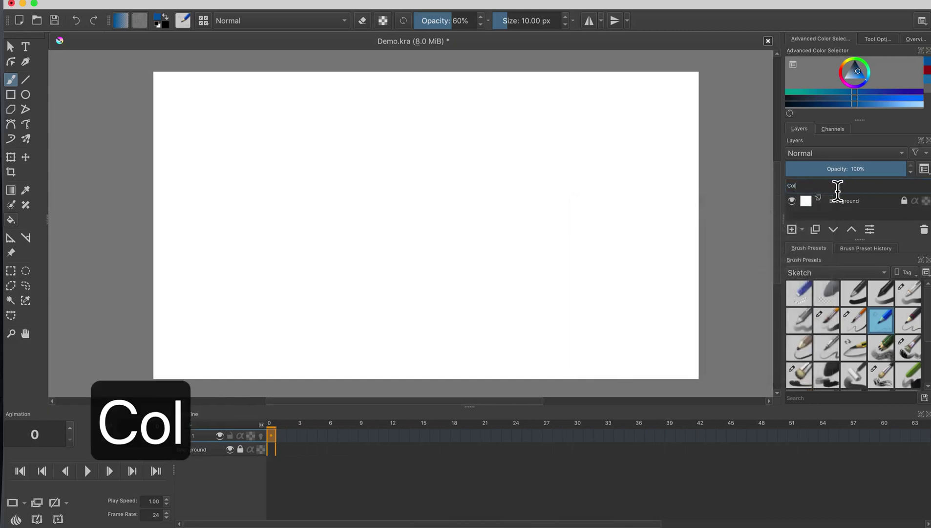
text(or BG)
key(Return)
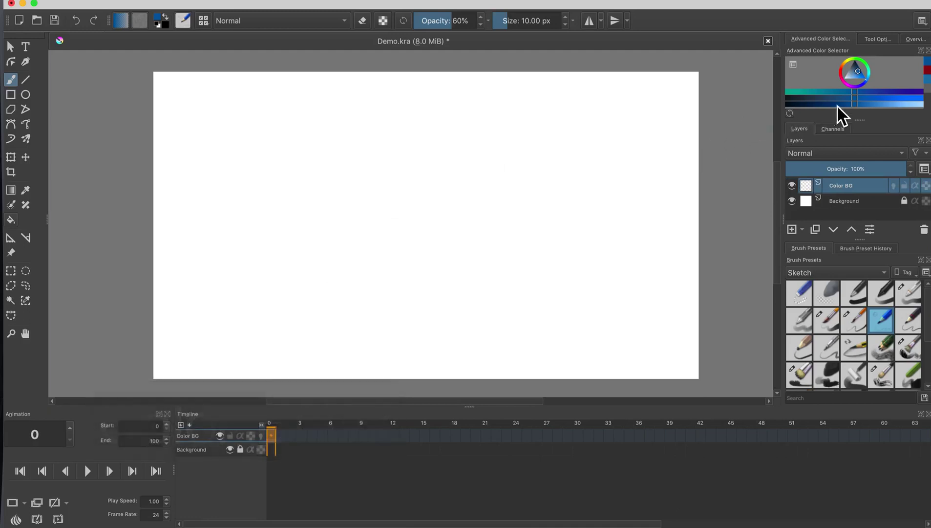
Fill the Color BG layer with a muted blue foreground color and save the document
mouse_move(862, 77)
mouse_down()
mouse_move(810, 115)
mouse_move(781, 118)
mouse_up()
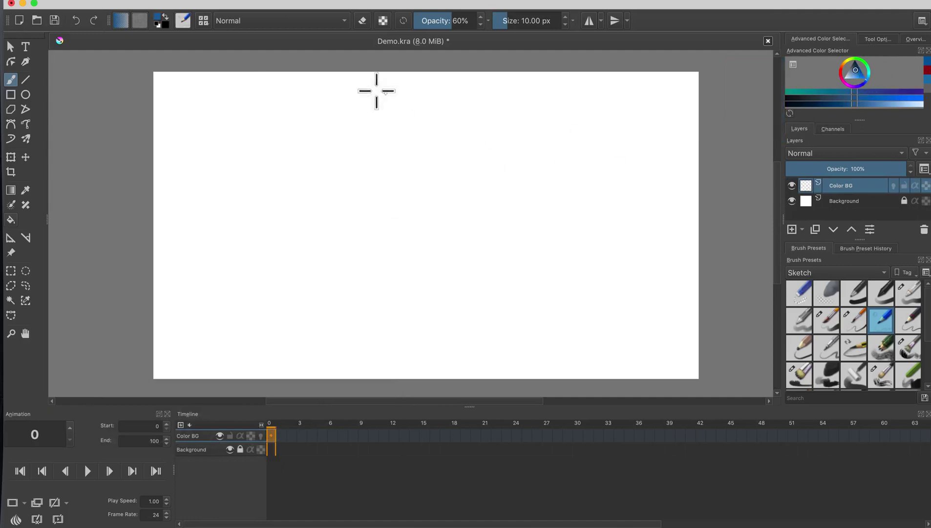
click(93, 2)
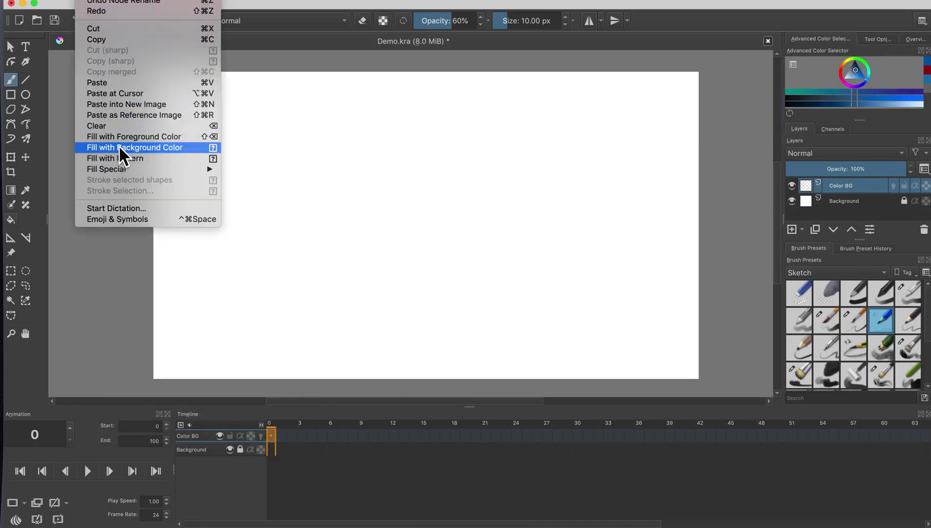
click(128, 135)
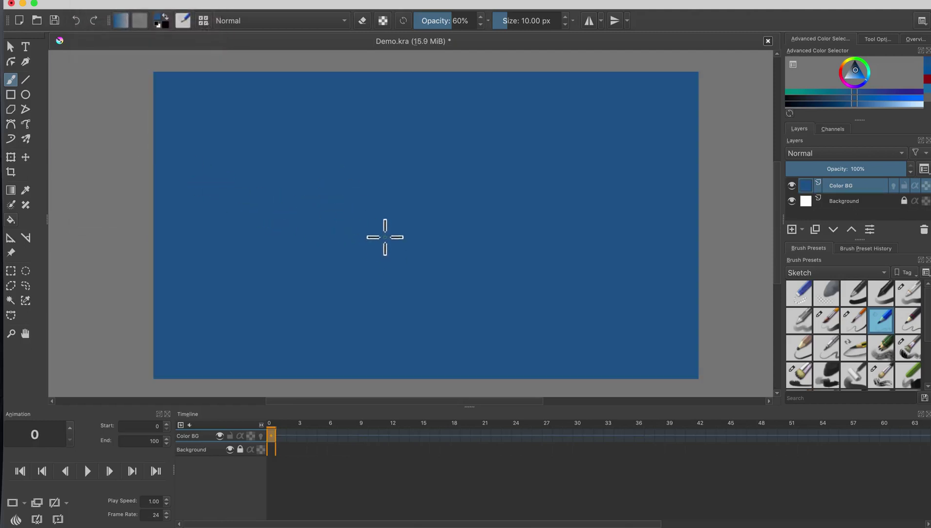
click(69, 2)
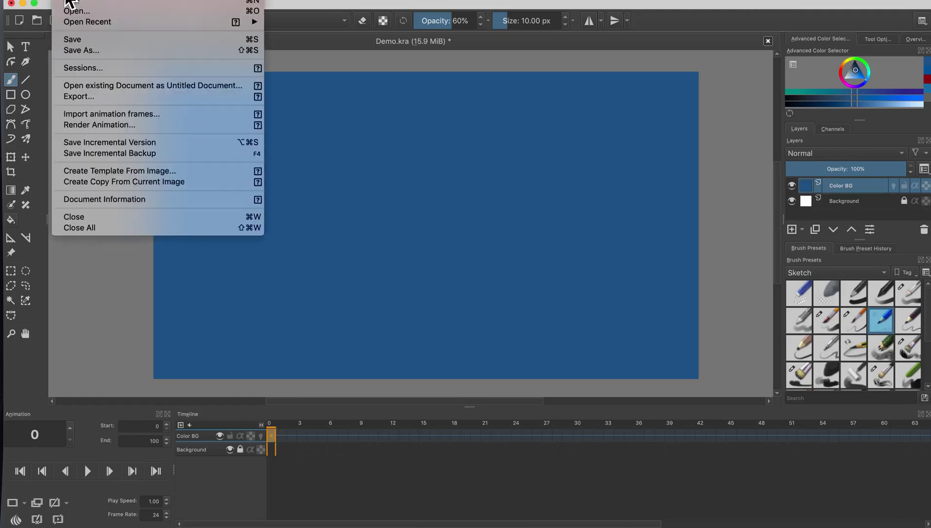
click(69, 40)
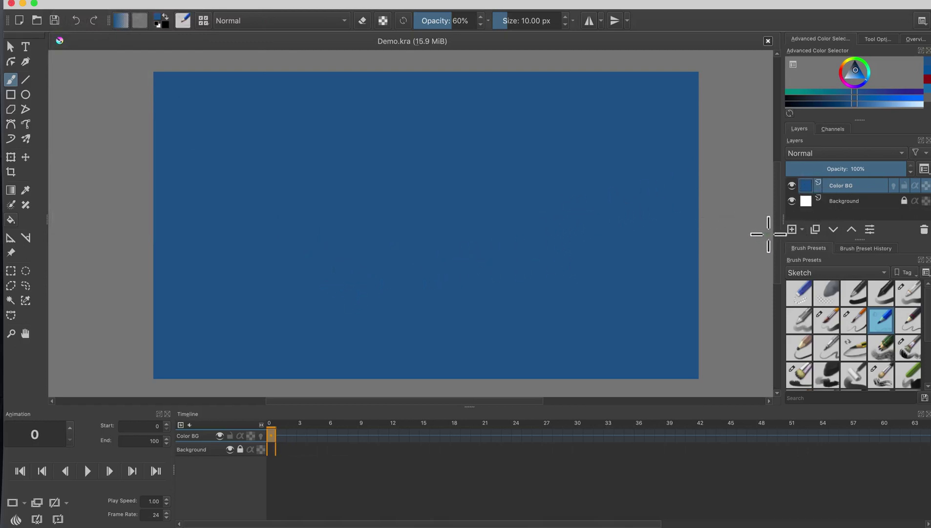
Add a paint layer named "Rough Anim" above Color BG and save the document
click(792, 229)
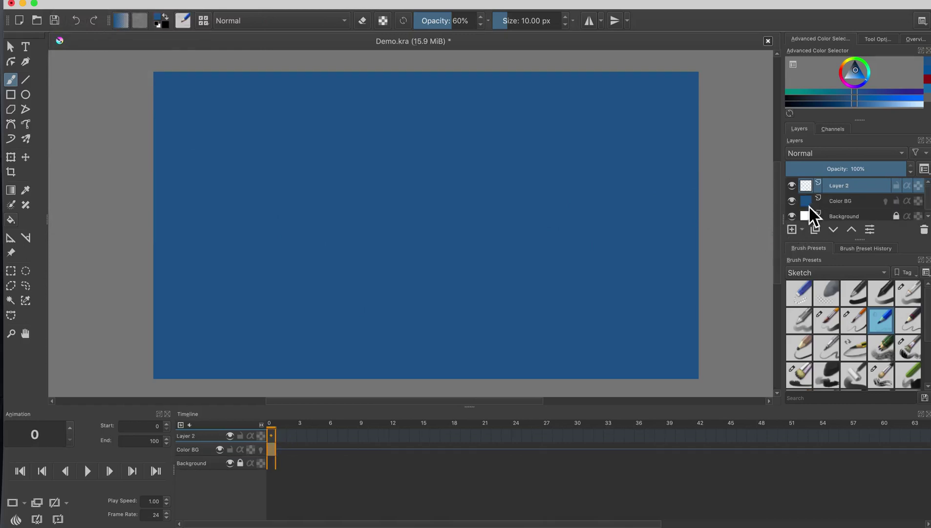
double_click(839, 187)
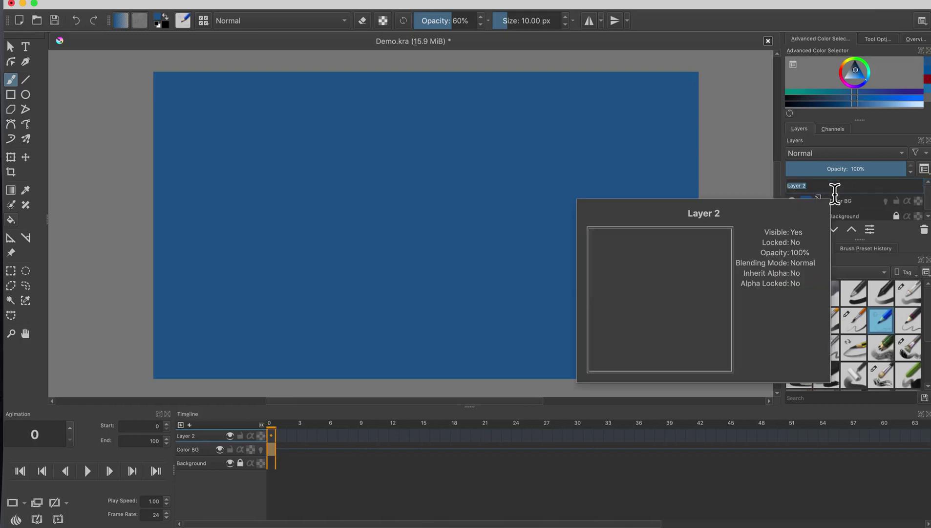
text(R)
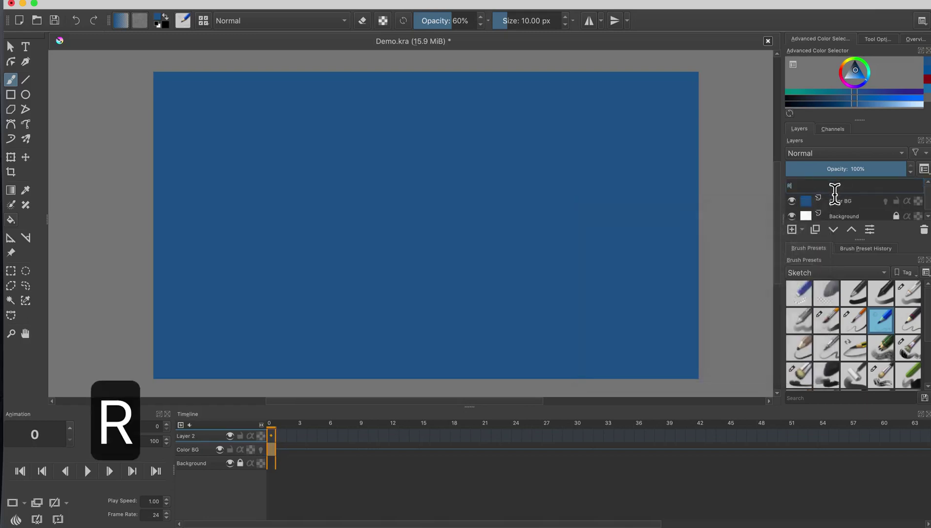
text(ough )
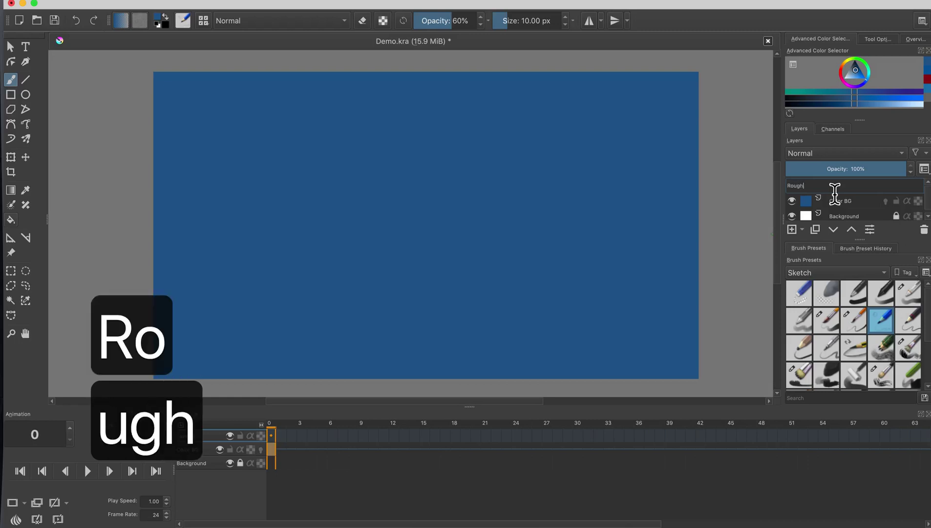
text(Anim)
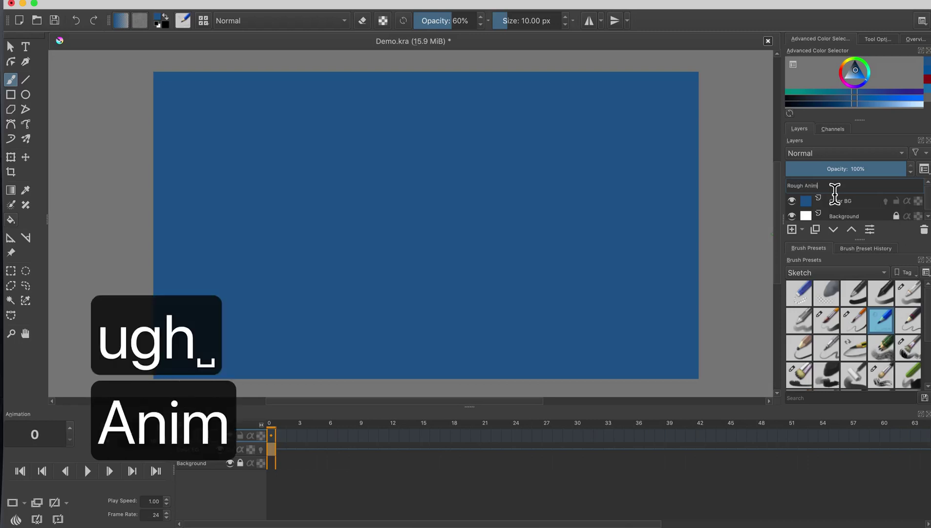
key(Return)
key(super+s)
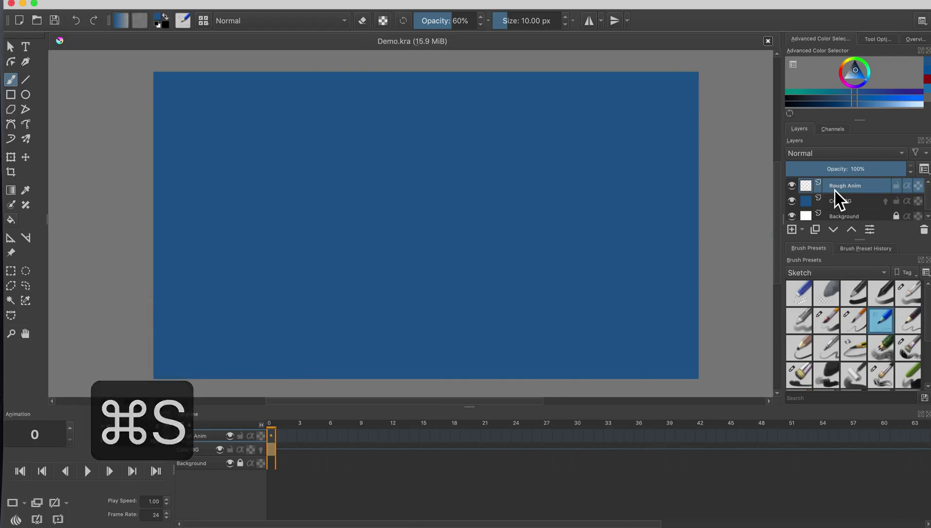
Create a blank keyframe at frame 0 of the Rough Anim layer
click(276, 443)
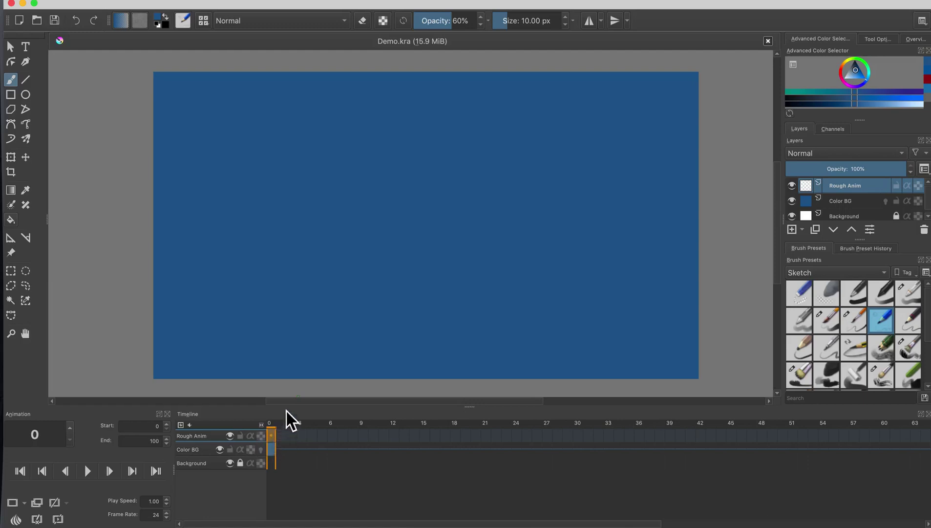
click(363, 305)
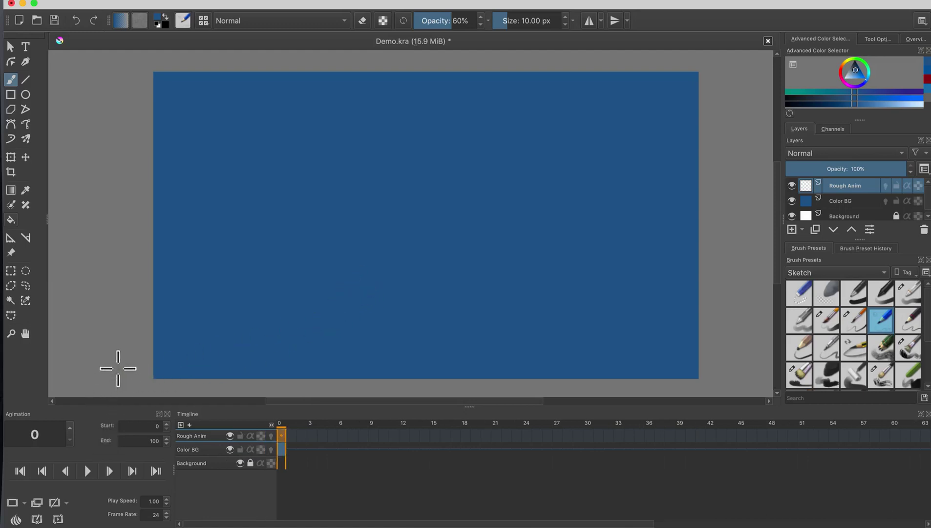
drag(119, 401, 104, 326)
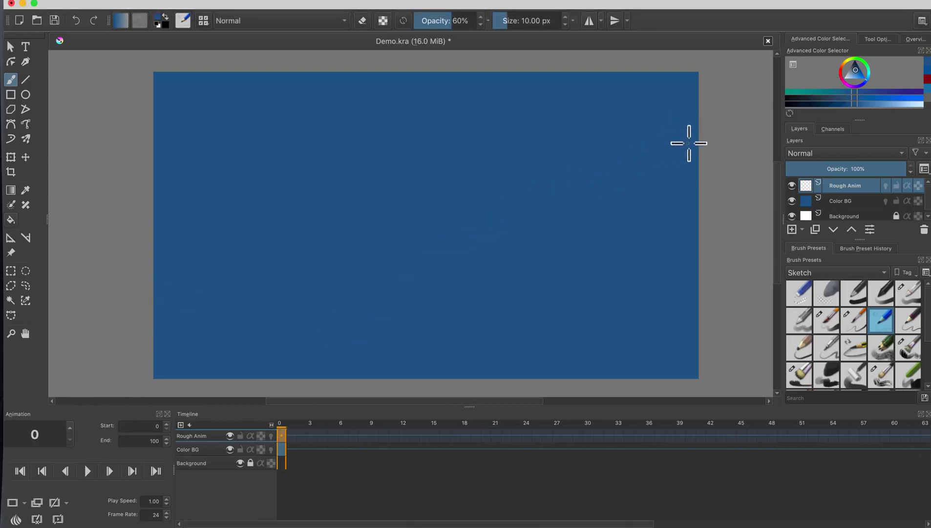
Activate the freehand brush and set its foreground color to a very light gray
key(b)
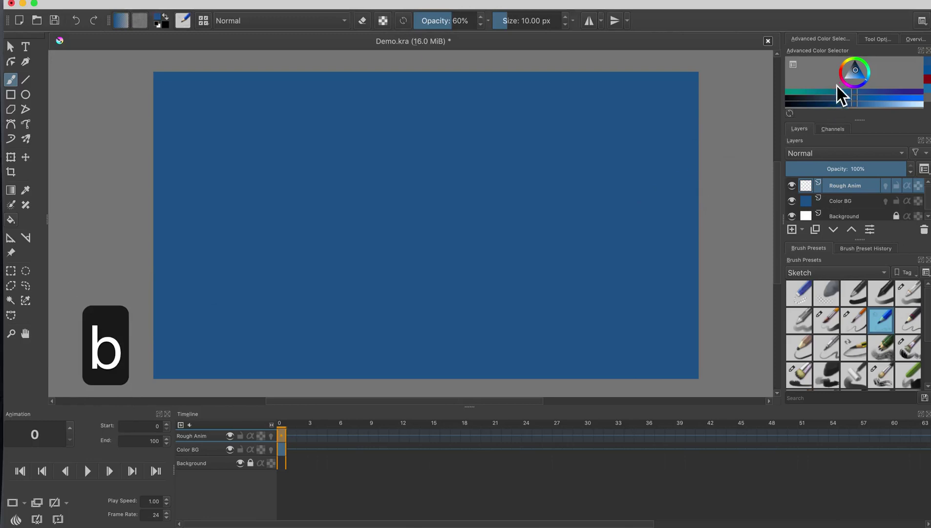
drag(852, 83, 846, 76)
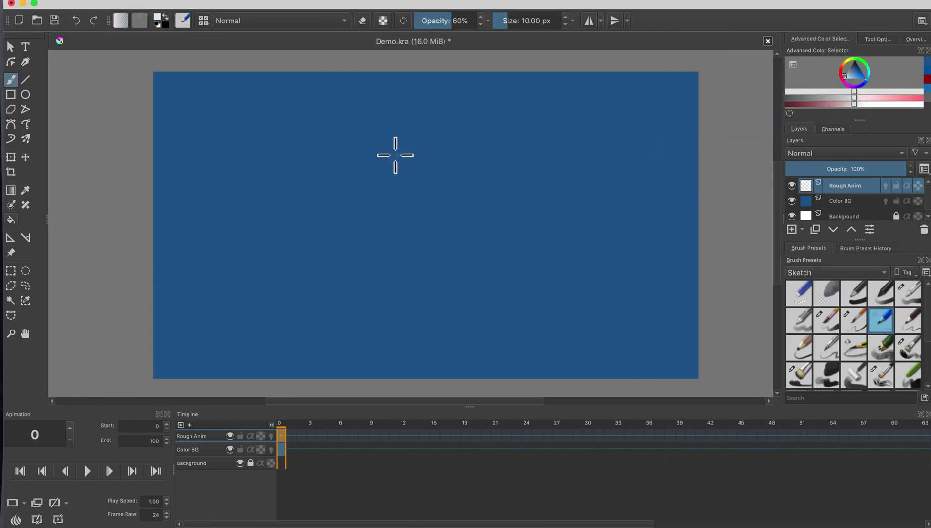
Sketch a loose circle of overlapping strokes in the upper middle of the canvas and clear it
mouse_move(469, 149)
mouse_down()
mouse_move(390, 215)
mouse_move(418, 127)
mouse_move(396, 147)
mouse_move(447, 120)
mouse_move(419, 226)
mouse_move(408, 116)
mouse_move(430, 216)
mouse_move(441, 121)
mouse_up()
mouse_move(462, 162)
mouse_down()
mouse_move(360, 173)
mouse_move(432, 216)
mouse_up()
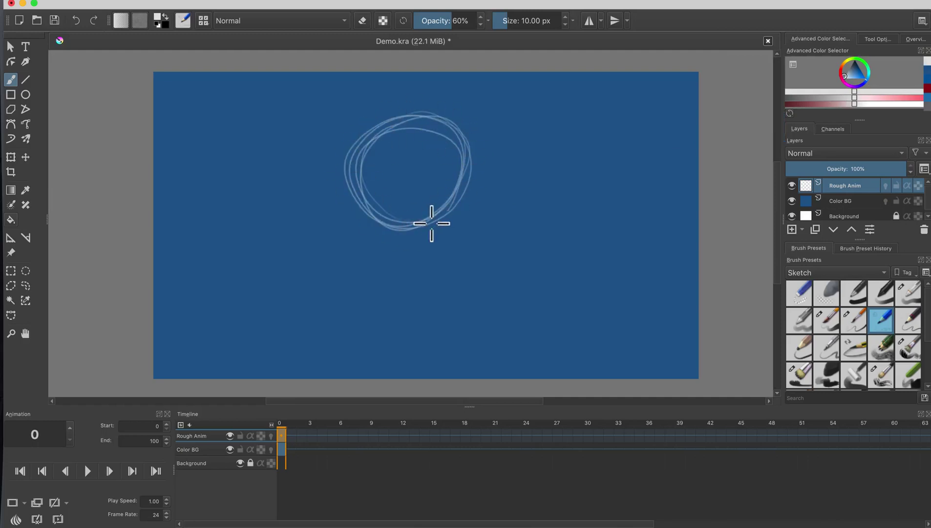
key(BackSpace)
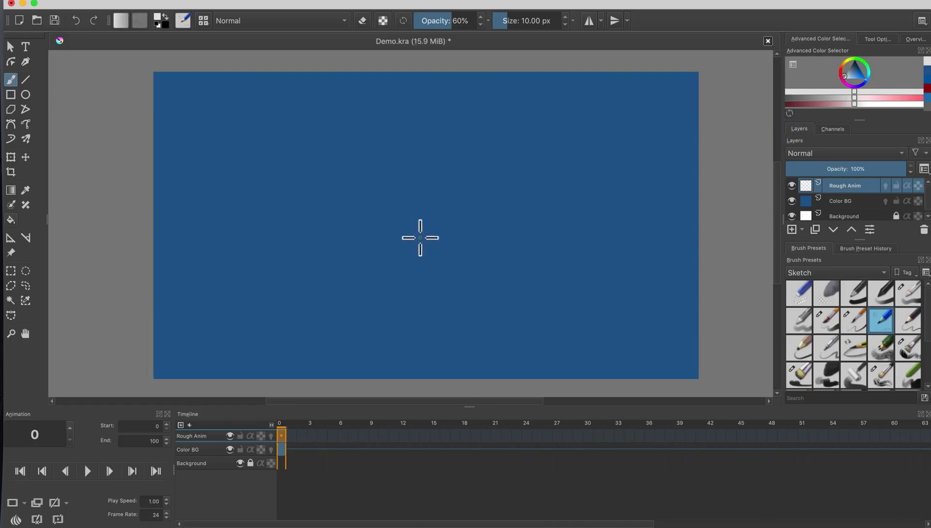
Check the Sketch brush presets, try a test stroke with the current pencil, and clear it
click(797, 272)
click(801, 273)
mouse_move(879, 321)
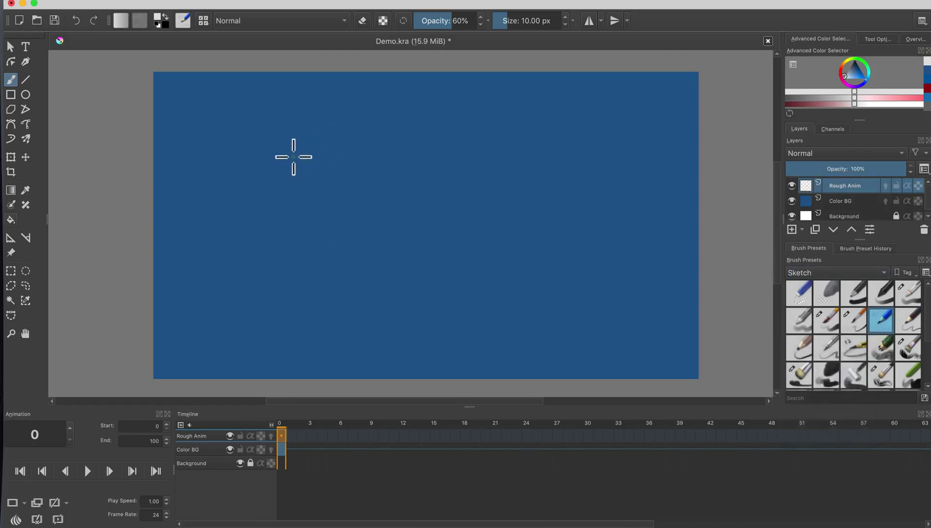
mouse_move(288, 135)
mouse_down()
mouse_move(357, 187)
mouse_move(255, 193)
mouse_move(343, 146)
mouse_move(264, 208)
mouse_move(357, 140)
mouse_move(286, 227)
mouse_move(331, 129)
mouse_move(281, 221)
mouse_move(333, 133)
mouse_move(293, 238)
mouse_move(347, 135)
mouse_move(286, 197)
mouse_move(352, 158)
mouse_move(306, 209)
mouse_move(350, 163)
mouse_move(385, 194)
mouse_move(430, 192)
mouse_move(404, 194)
mouse_move(387, 221)
mouse_move(442, 204)
mouse_move(446, 187)
mouse_move(428, 214)
mouse_move(417, 193)
mouse_move(456, 196)
mouse_move(478, 177)
mouse_move(467, 209)
mouse_move(436, 158)
mouse_move(451, 209)
mouse_move(421, 238)
mouse_move(427, 250)
mouse_move(429, 237)
mouse_move(394, 186)
mouse_move(398, 225)
mouse_move(383, 206)
mouse_move(446, 256)
mouse_move(455, 240)
mouse_move(388, 262)
mouse_move(329, 301)
mouse_move(432, 289)
mouse_move(438, 258)
mouse_move(478, 243)
mouse_move(379, 268)
mouse_up()
key(BackSpace)
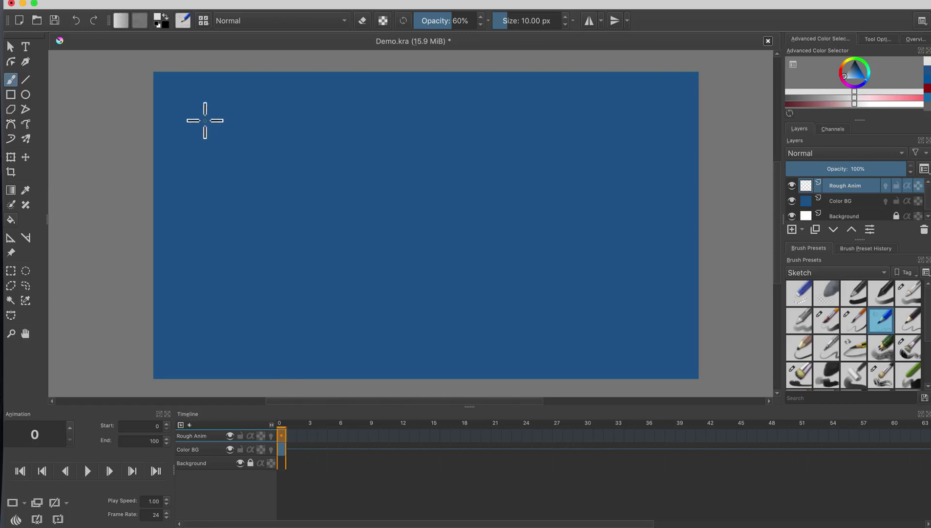
Draw a small circle near the canvas's upper-left corner at frame 0 of Rough Anim
mouse_move(197, 110)
mouse_down()
mouse_move(242, 93)
mouse_move(256, 114)
mouse_move(253, 135)
mouse_move(219, 152)
mouse_move(199, 141)
mouse_move(199, 102)
mouse_move(224, 90)
mouse_move(246, 100)
mouse_up()
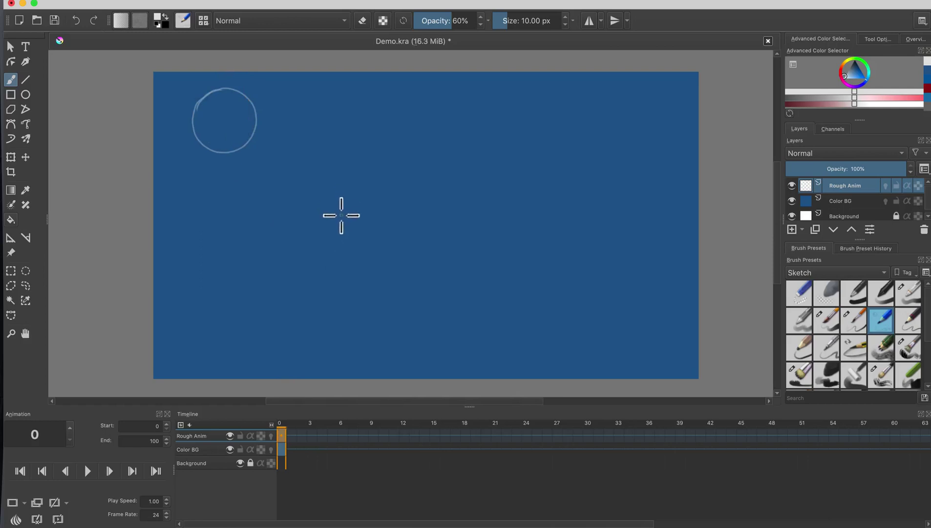
Create a blank keyframe at frame 6 of Rough Anim, with onion skins on and the Color BG layer hidden
click(341, 435)
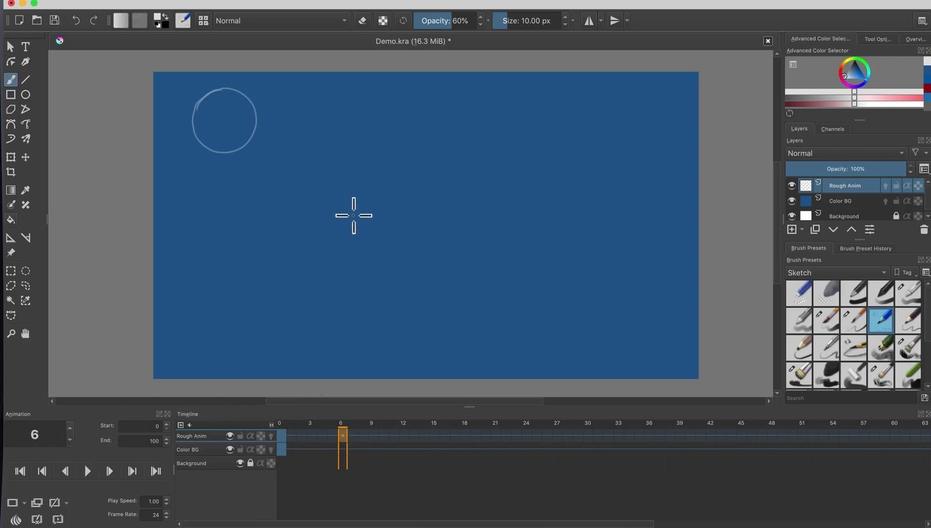
key(ctrl+z)
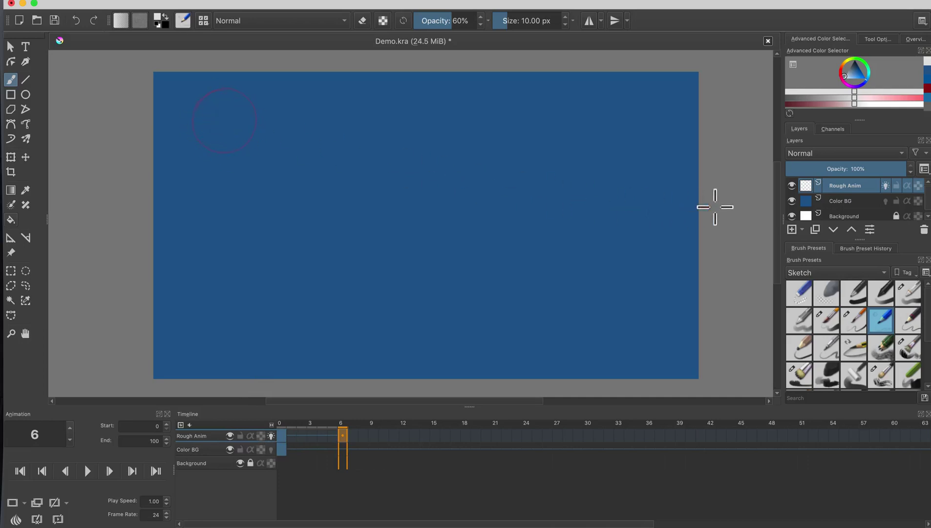
click(792, 200)
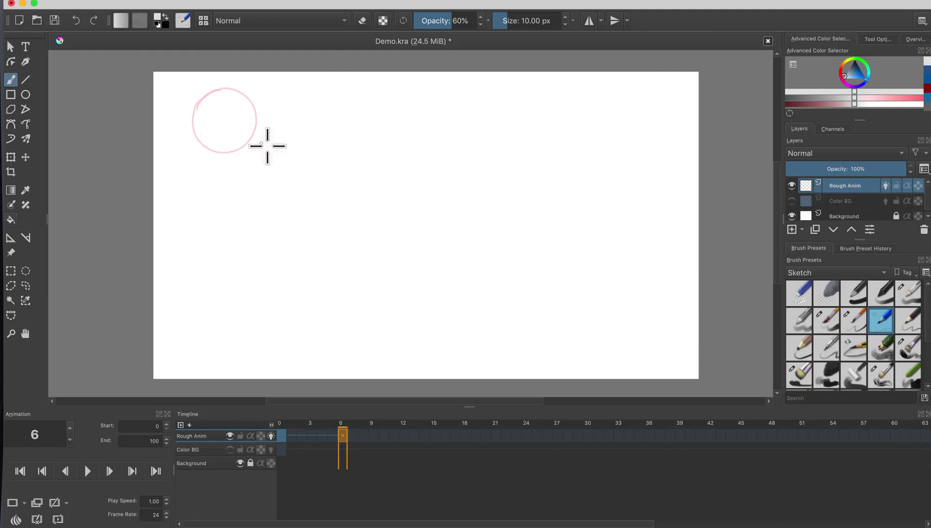
Toggle the Color BG layer on and off to compare the onion skin against it, leaving the layer visible
click(792, 202)
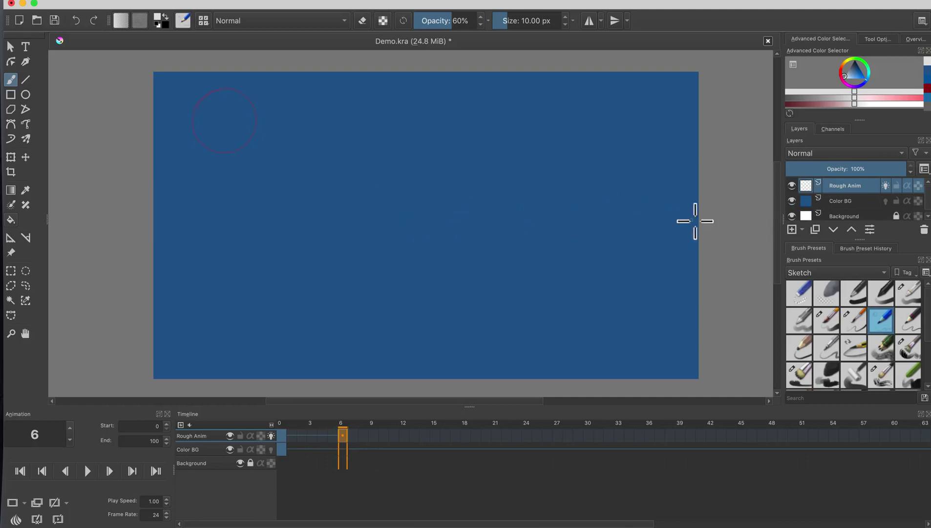
click(793, 203)
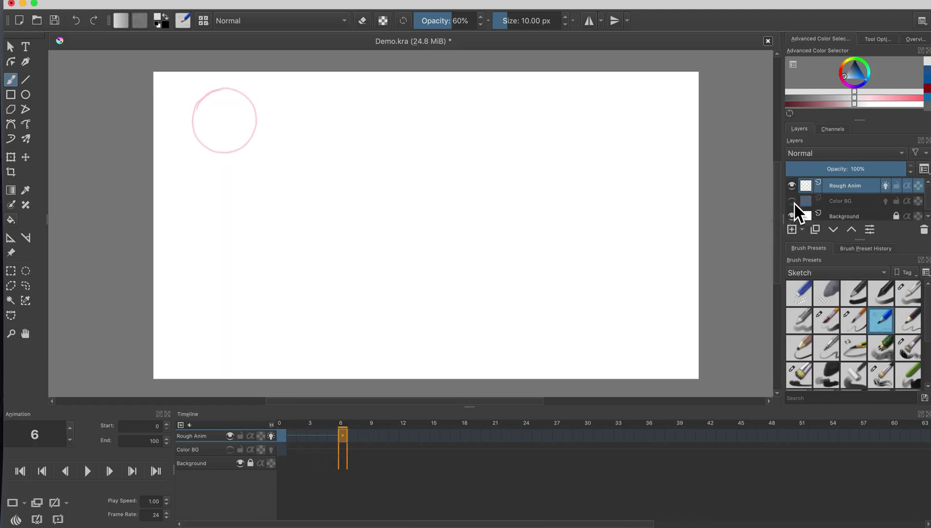
click(792, 201)
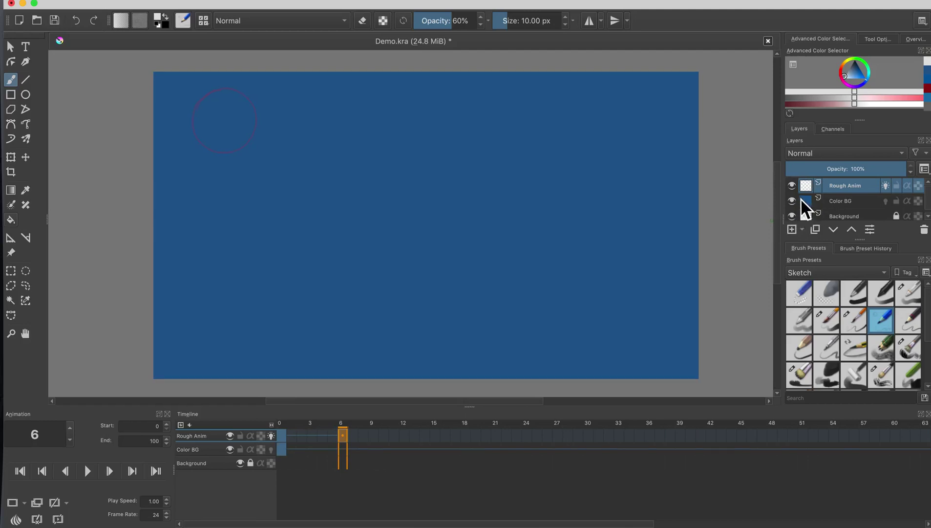
Choose a light tan foreground color and fill the Color BG layer's frame 0 with it
click(283, 452)
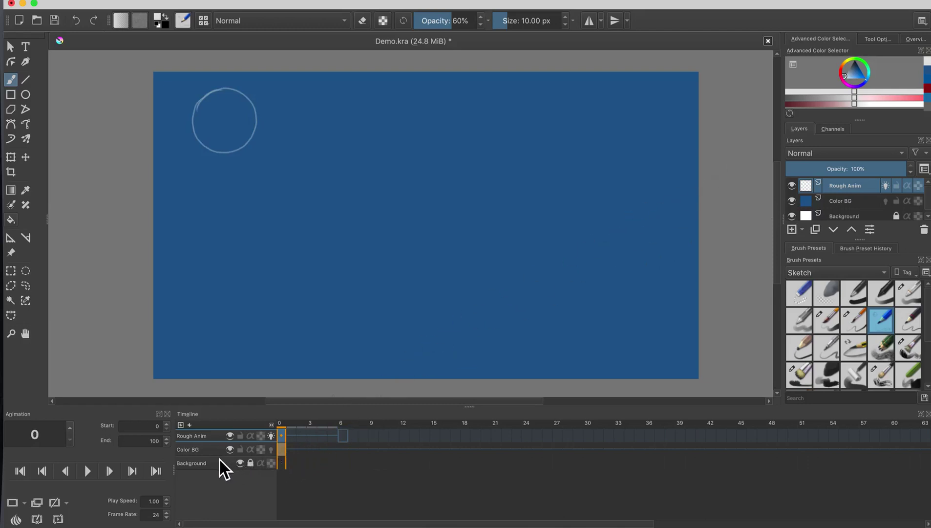
click(207, 449)
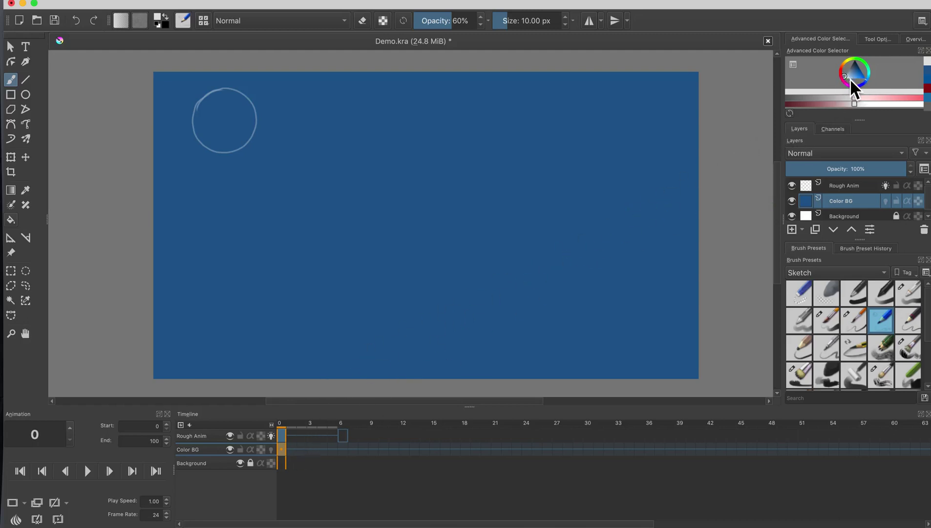
drag(844, 67, 853, 75)
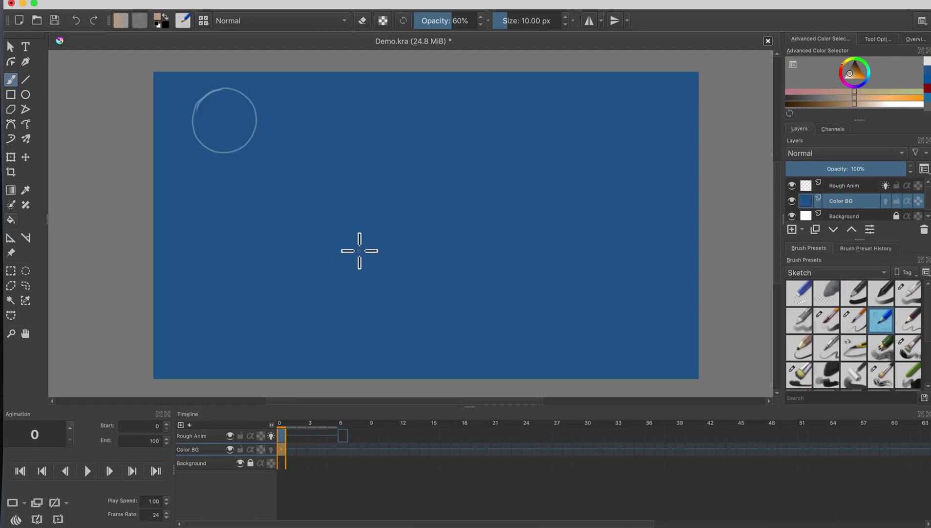
click(94, 1)
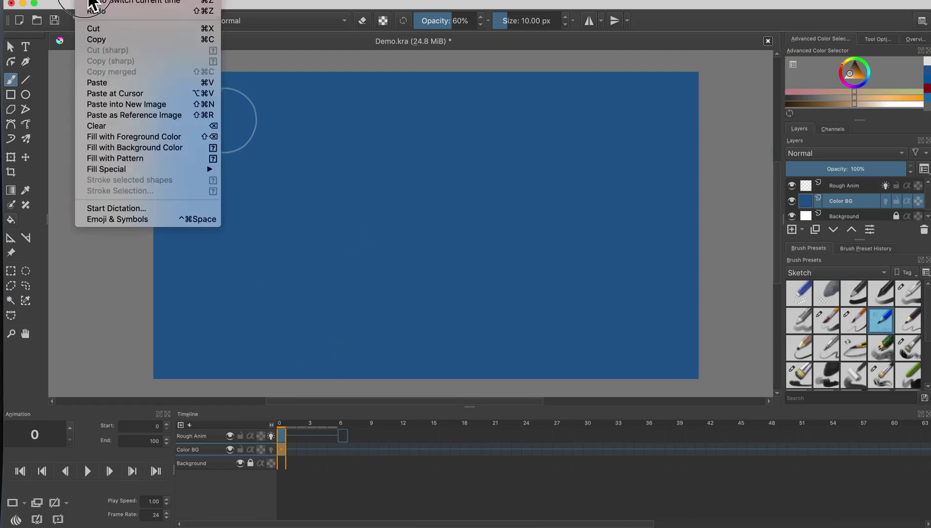
click(129, 138)
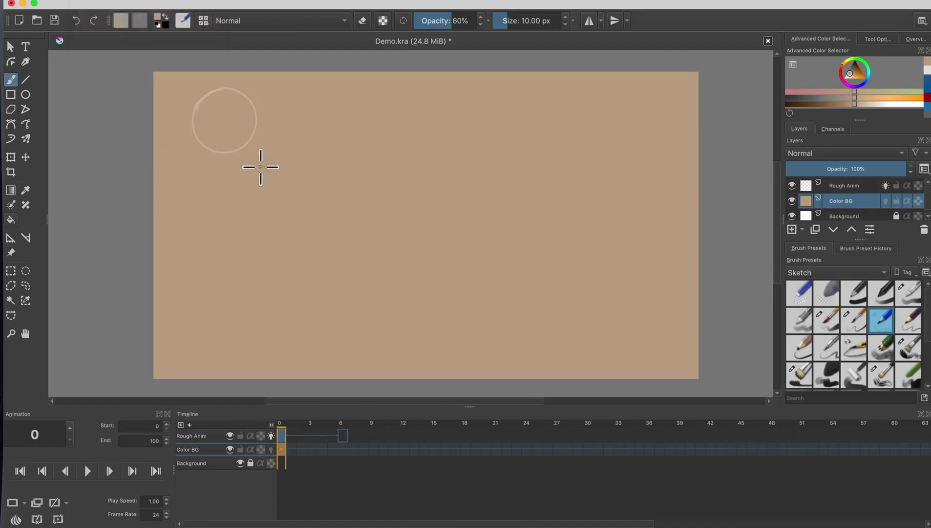
Lock the alpha of Rough Anim and recolor its frame 0 circle with black brush strokes
click(282, 448)
click(222, 439)
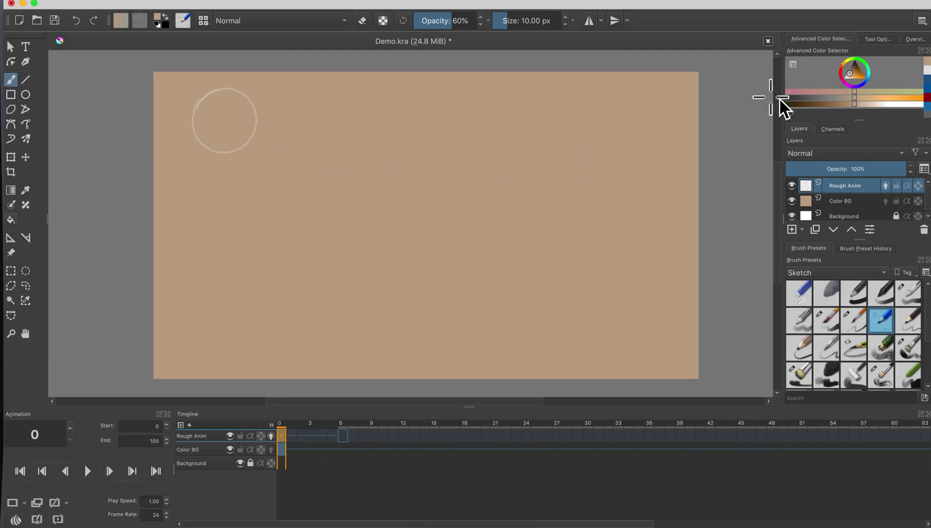
drag(855, 68, 856, 62)
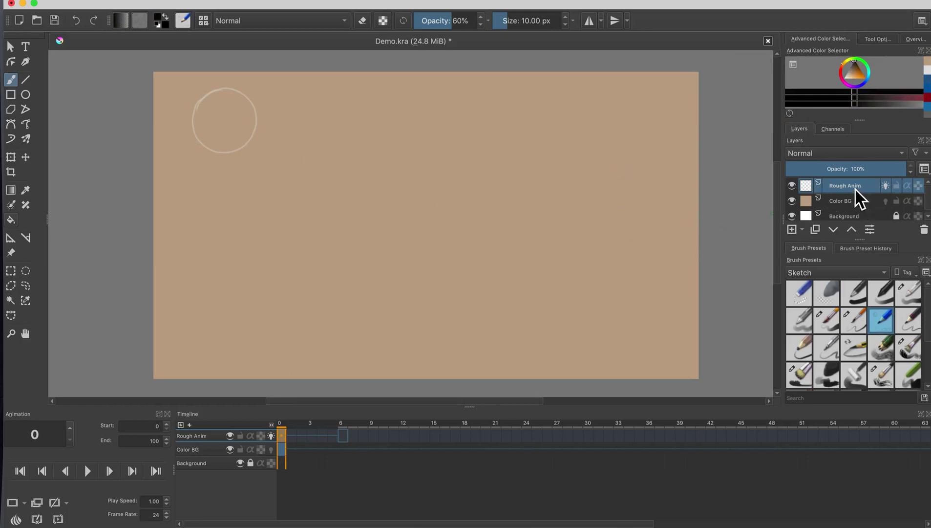
click(918, 185)
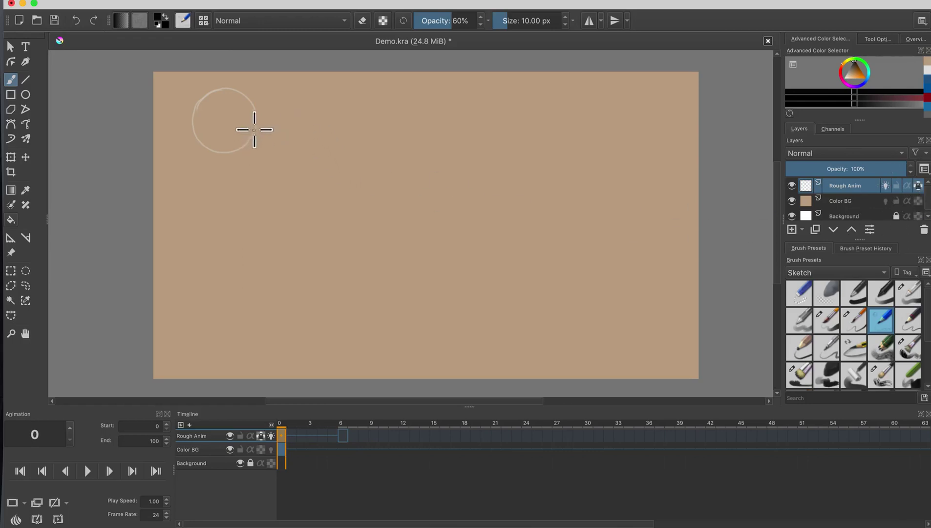
mouse_move(247, 97)
mouse_down()
mouse_move(240, 92)
mouse_move(256, 133)
mouse_move(257, 123)
mouse_move(231, 152)
mouse_move(203, 148)
mouse_move(194, 97)
mouse_move(212, 92)
mouse_move(198, 131)
mouse_move(242, 105)
mouse_up()
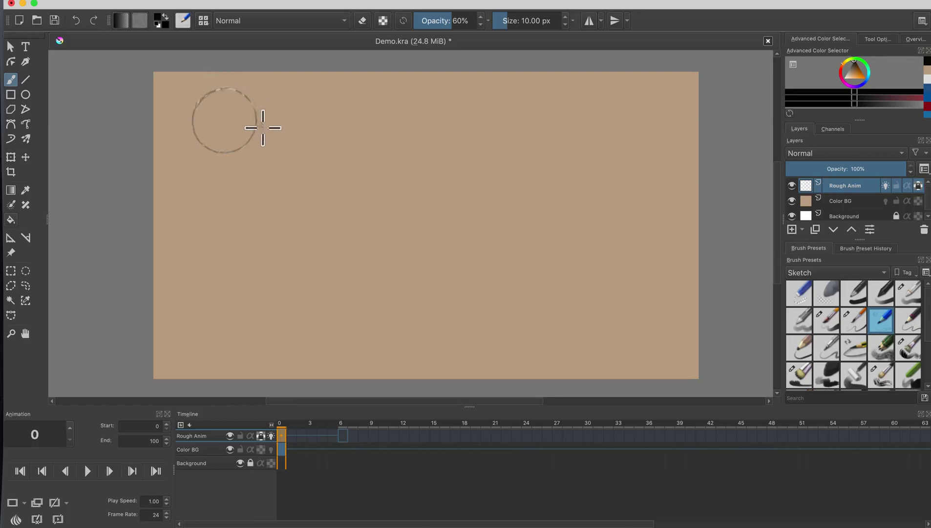
mouse_move(246, 125)
mouse_down()
mouse_move(231, 146)
mouse_move(199, 101)
mouse_move(235, 93)
mouse_up()
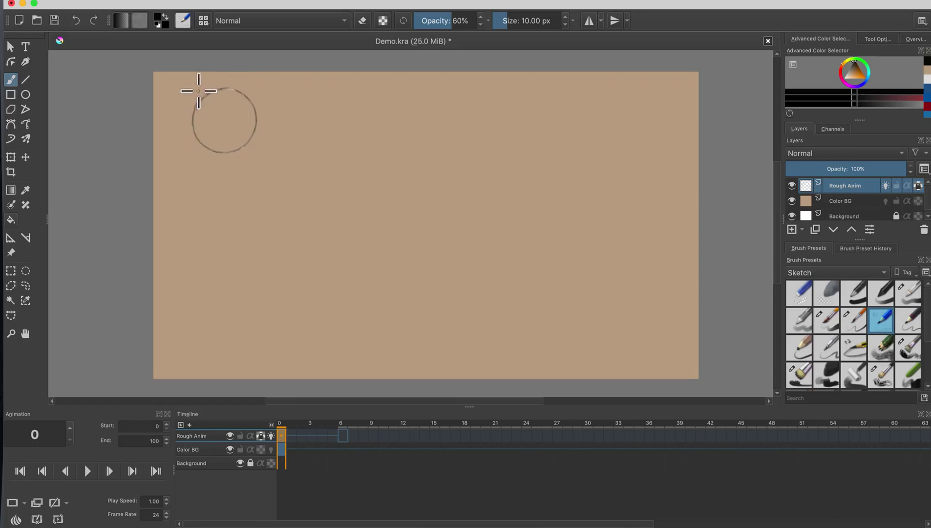
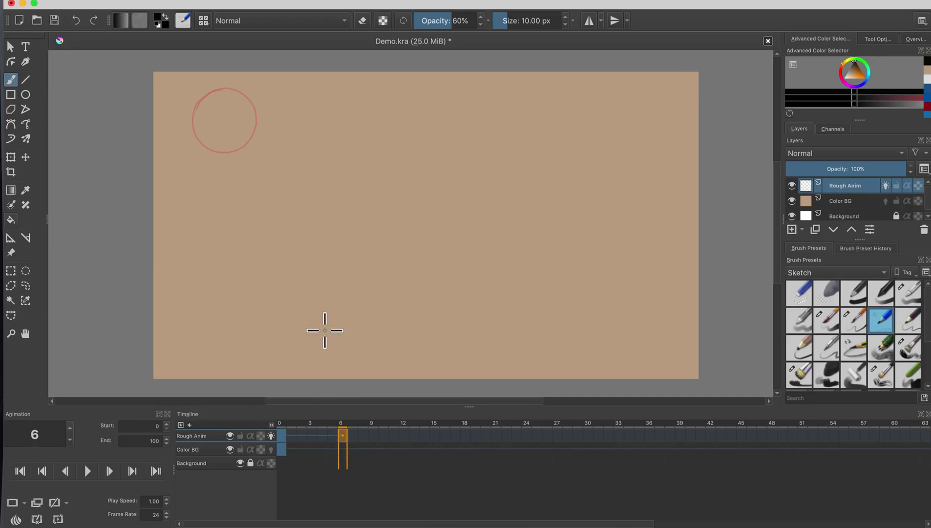
Draw a circle near the canvas's bottom edge at frame 6, and another right of center in a new blank keyframe at frame 12
mouse_move(323, 329)
mouse_down()
mouse_move(349, 314)
mouse_move(380, 329)
mouse_move(373, 367)
mouse_move(358, 374)
mouse_move(325, 364)
mouse_move(333, 316)
mouse_up()
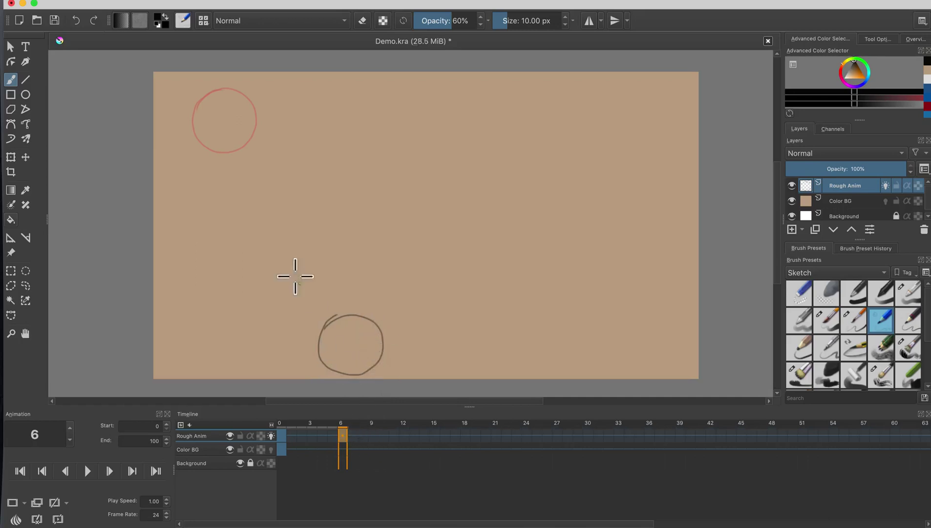
click(405, 436)
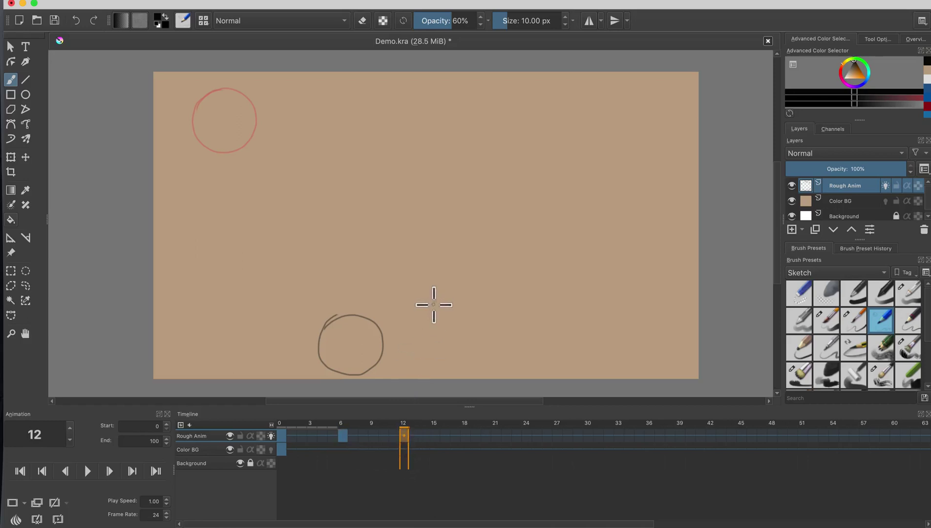
key(ctrl+shift+n)
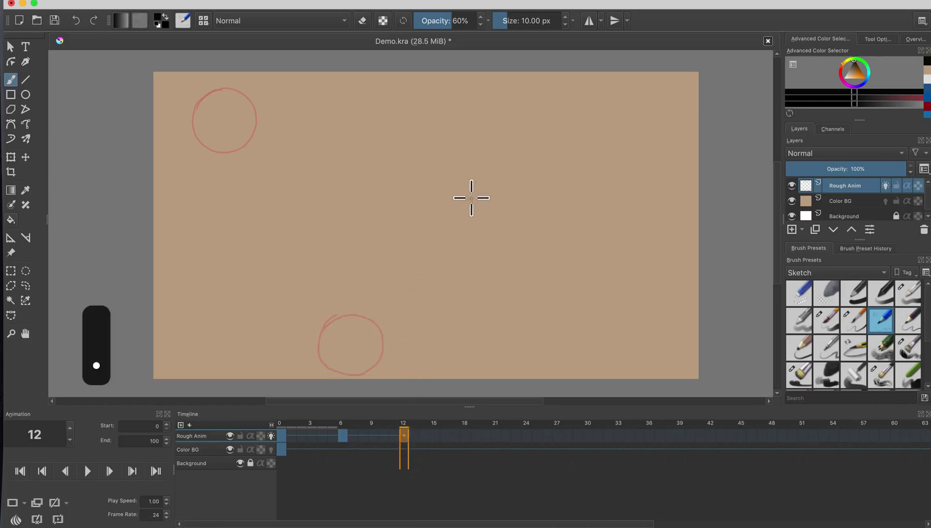
mouse_move(474, 183)
mouse_down()
mouse_move(505, 178)
mouse_move(523, 210)
mouse_move(515, 235)
mouse_move(489, 247)
mouse_move(465, 238)
mouse_move(456, 218)
mouse_move(488, 178)
mouse_up()
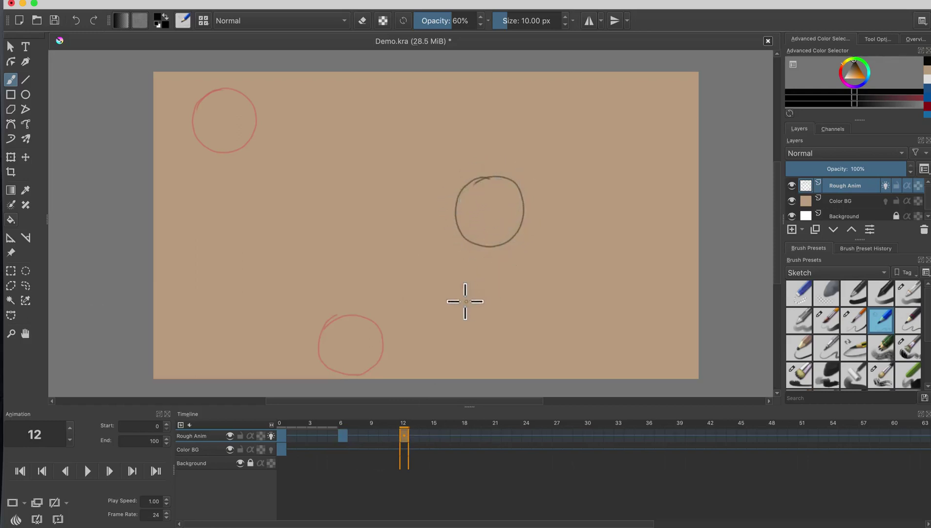
Add a blank keyframe at frame 18 of Rough Anim, draw a circle near the canvas's lower-right corner, and save the document
click(464, 436)
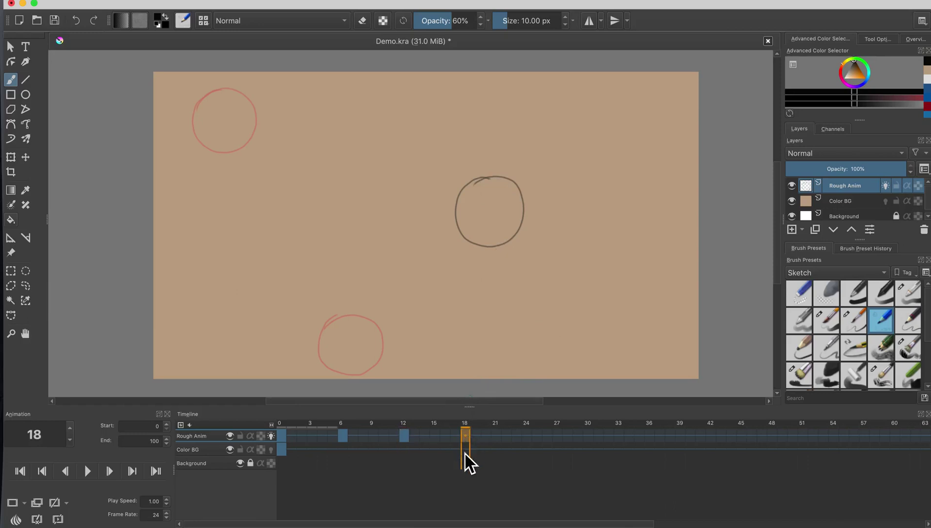
key(Insert)
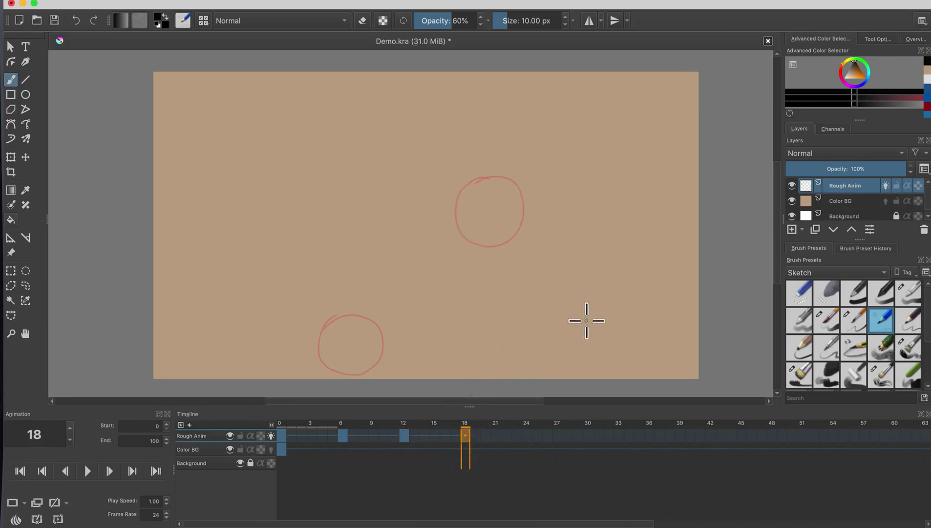
mouse_move(588, 315)
mouse_down()
mouse_move(610, 311)
mouse_move(633, 329)
mouse_move(630, 358)
mouse_move(608, 378)
mouse_move(575, 371)
mouse_move(567, 348)
mouse_move(594, 315)
mouse_up()
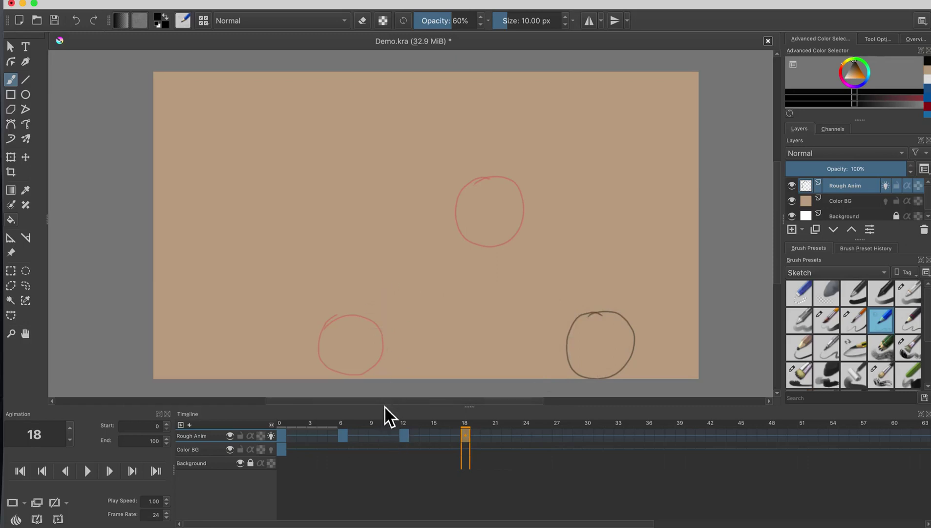
key(super+s)
Scrub back and forth between the first keyframes of Rough Anim to check the circle positions against their onion skins
drag(404, 422, 353, 424)
click(384, 433)
drag(377, 432, 310, 426)
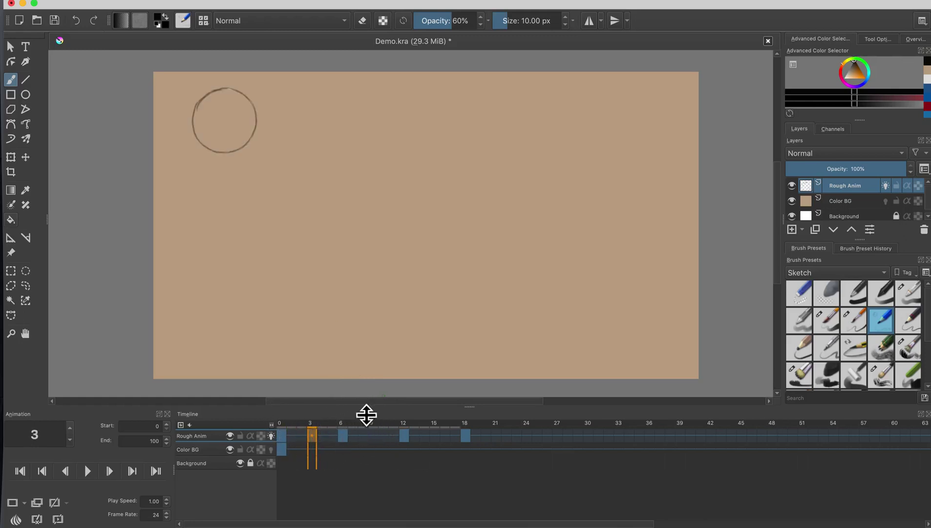
click(326, 428)
mouse_move(331, 425)
mouse_down()
mouse_move(424, 427)
mouse_move(405, 423)
mouse_up()
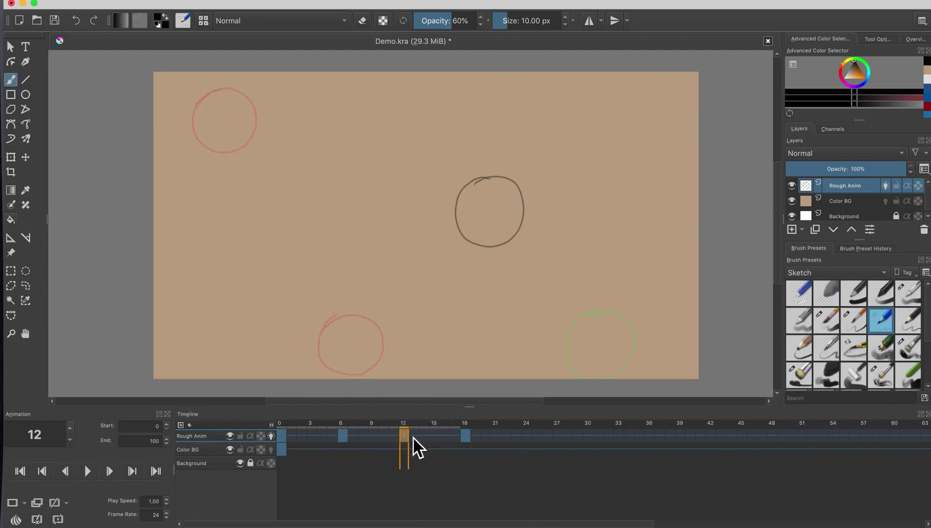
click(358, 431)
click(363, 431)
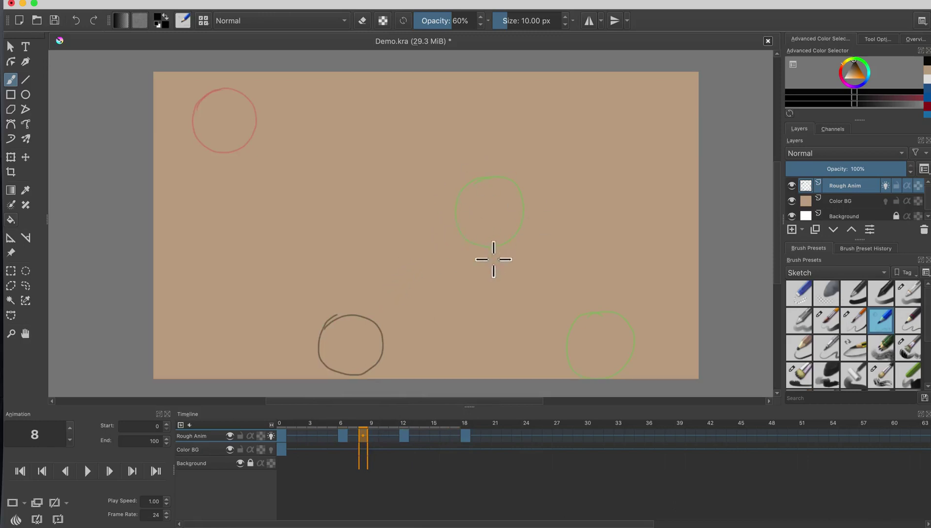
Hide the Color BG layer and return the playhead to frame 0
click(791, 201)
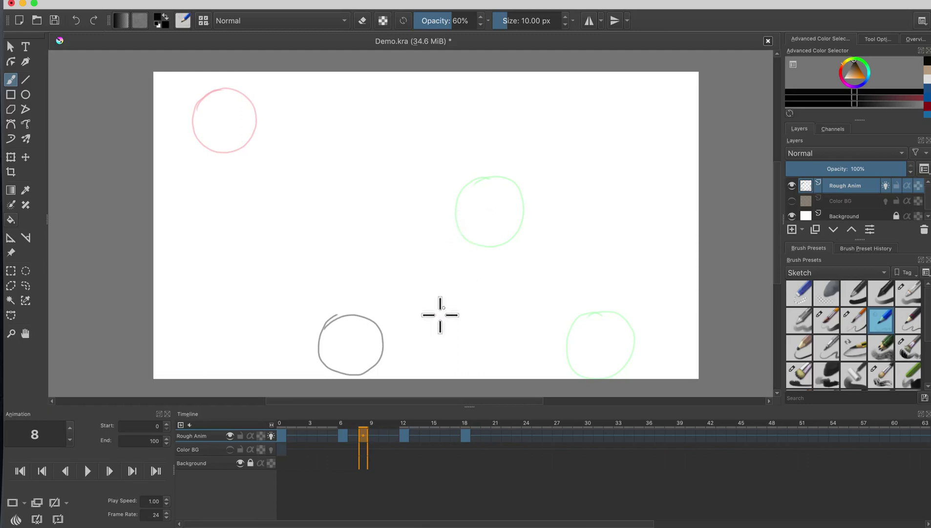
drag(402, 423, 278, 413)
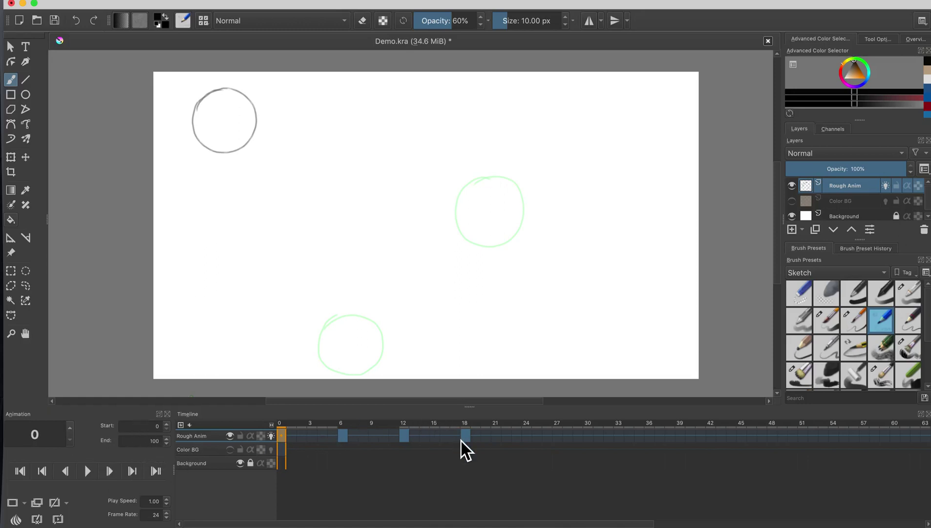
Set the animation's end frame to 18, and play the circle animation before stopping it
double_click(146, 440)
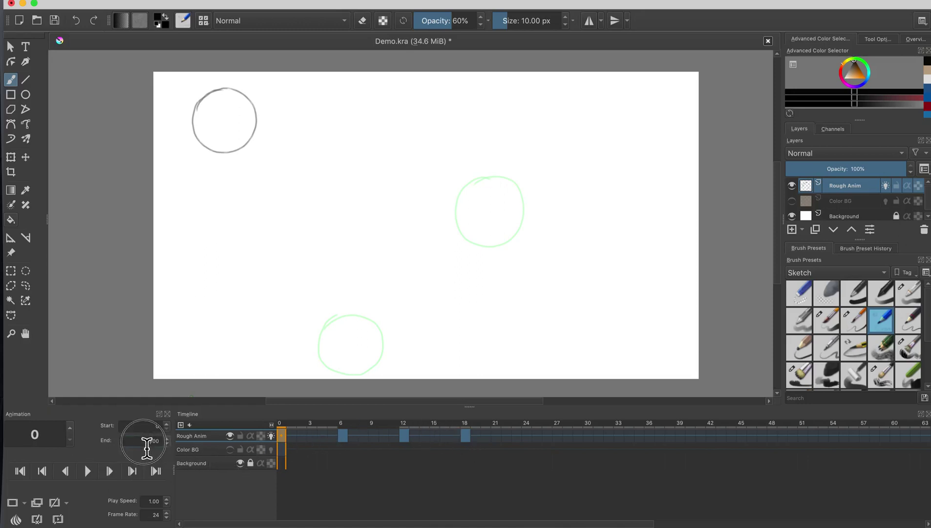
text(18)
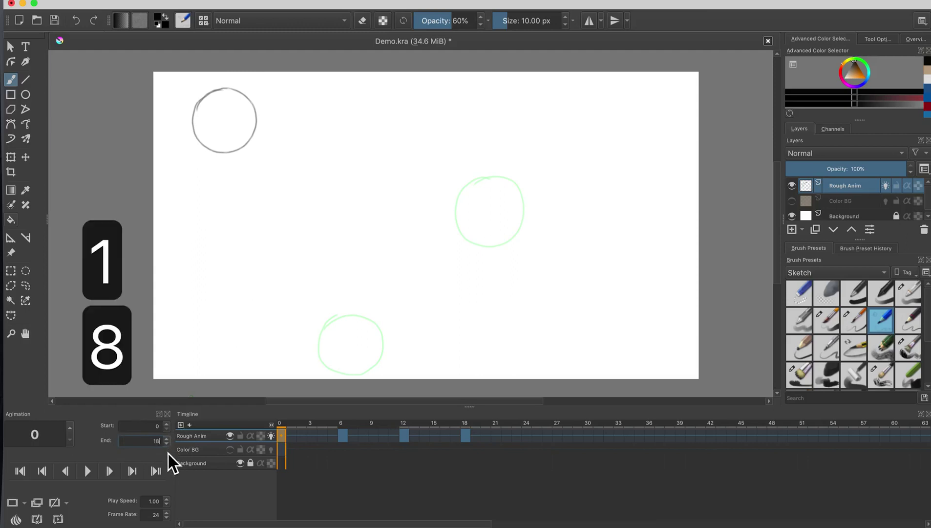
key(Return)
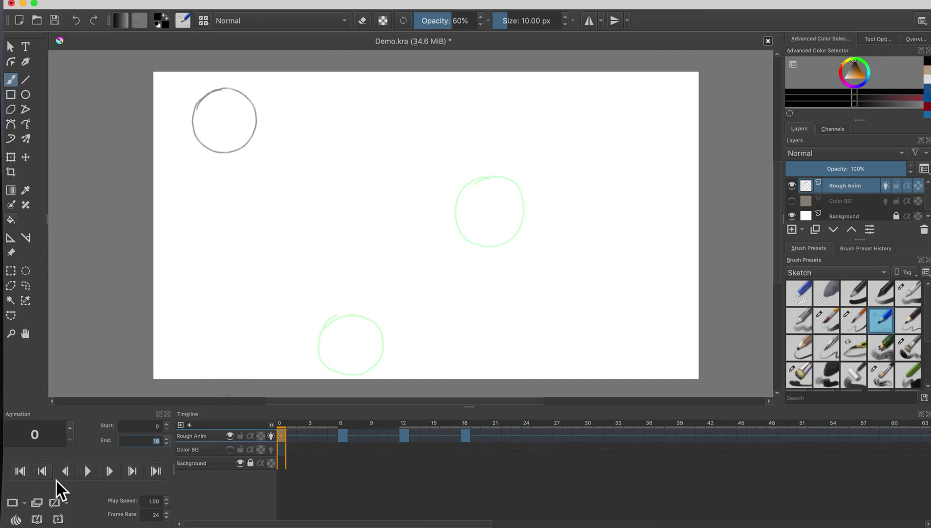
click(88, 475)
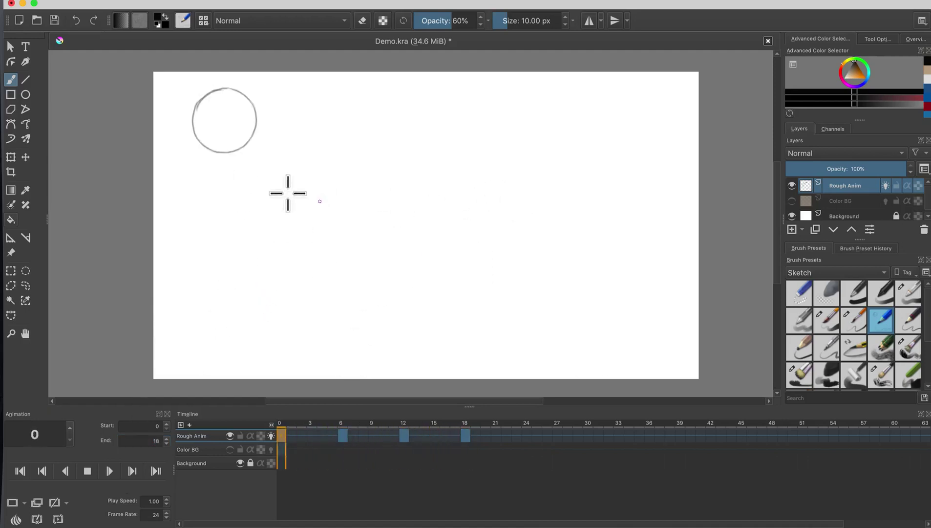
click(90, 471)
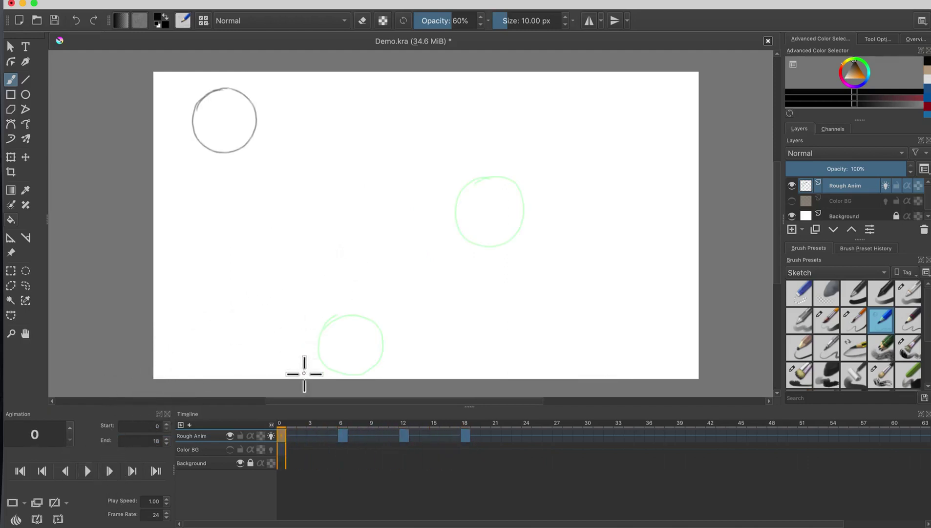
Try moving Rough Anim's frame 6 keyframe to frame 4, and put it back at frame 6
click(343, 436)
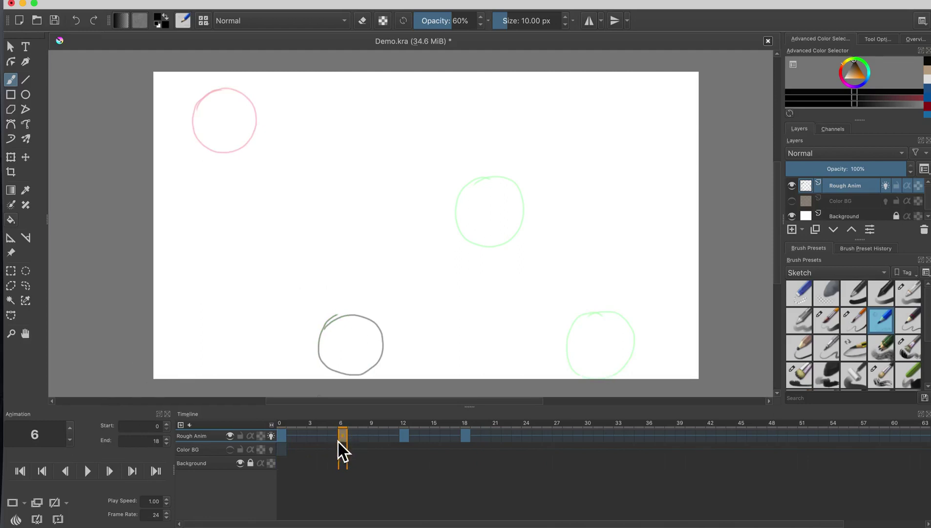
click(343, 437)
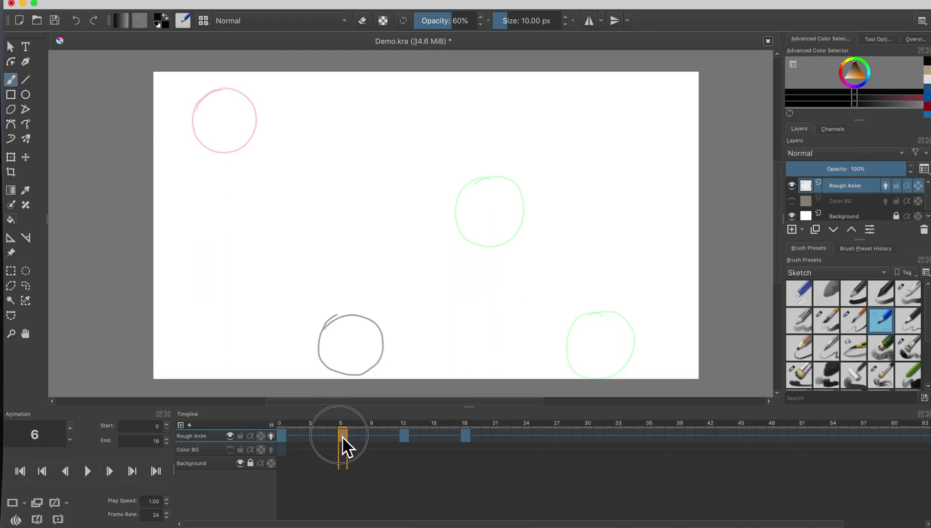
drag(335, 436, 323, 441)
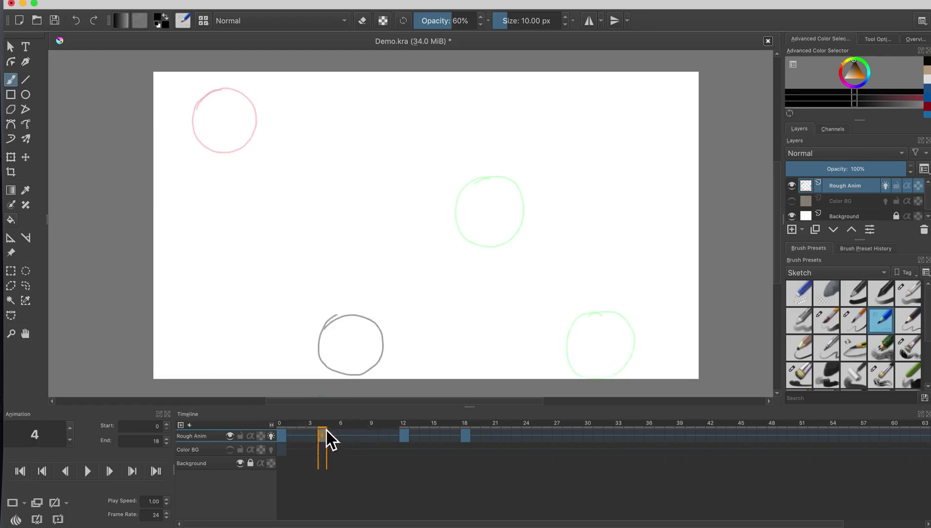
click(326, 436)
drag(327, 436, 342, 442)
Move Rough Anim's frame 12 keyframe to frame 10
drag(407, 445, 391, 445)
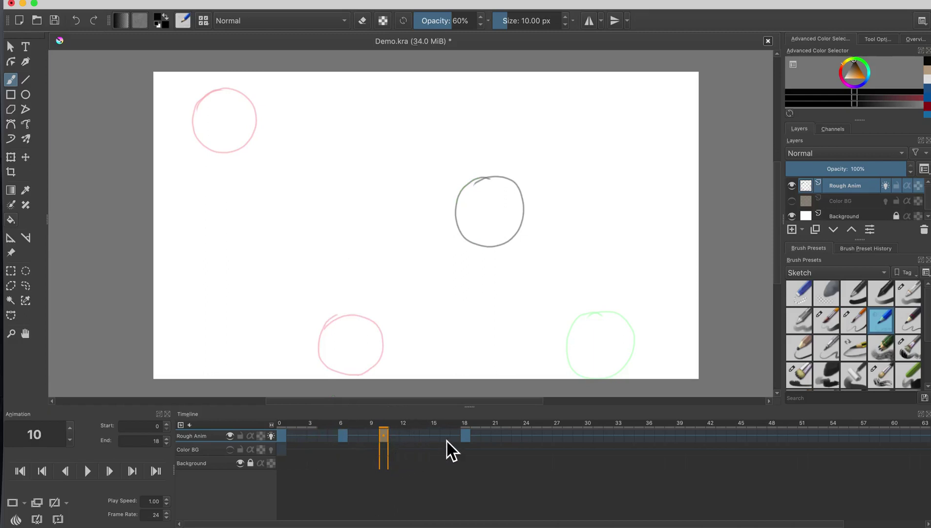
Move Rough Anim's frame 18 keyframe to frame 16 and its frame 10 keyframe to frame 11
mouse_move(465, 435)
mouse_down()
mouse_move(425, 436)
mouse_move(450, 447)
mouse_up()
mouse_move(387, 438)
mouse_down()
mouse_move(405, 447)
mouse_move(395, 446)
mouse_up()
click(343, 436)
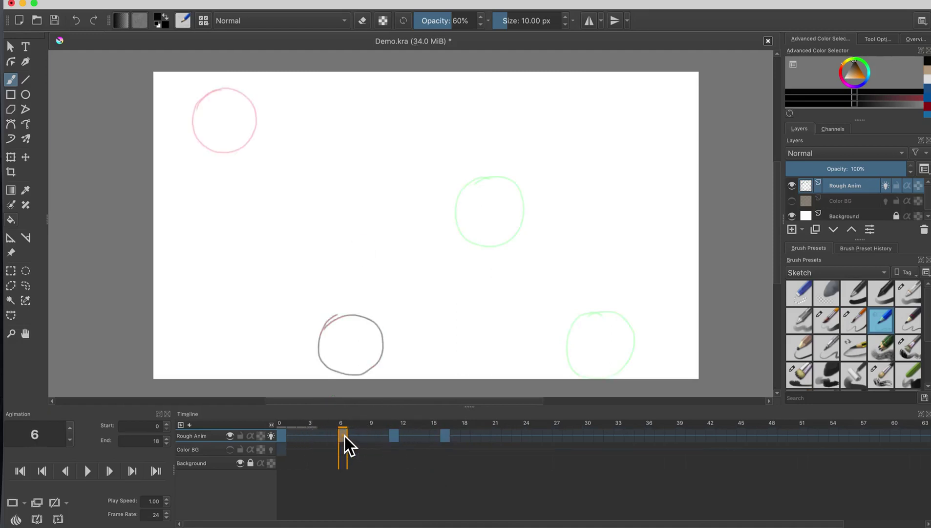
Jump back and forth between Rough Anim's keyframes to compare the circle's positions across the bounce
drag(312, 425, 293, 425)
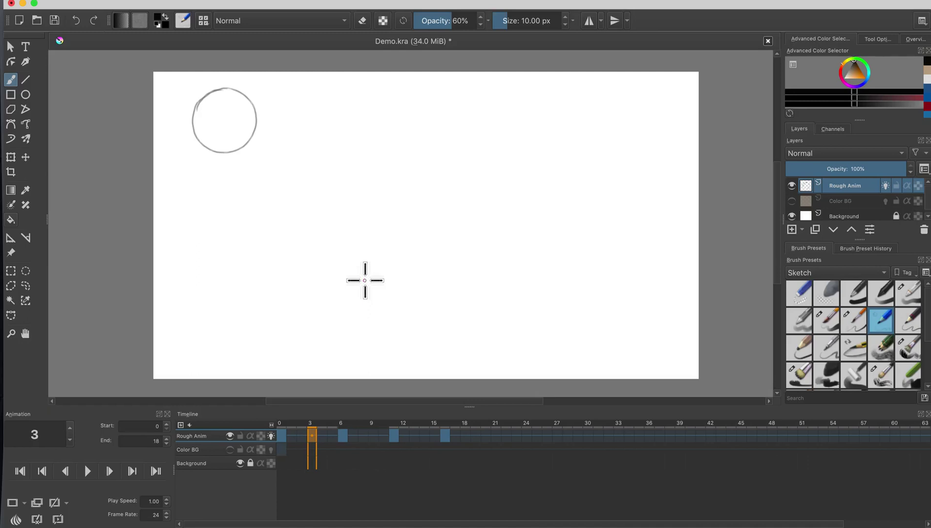
key(Up)
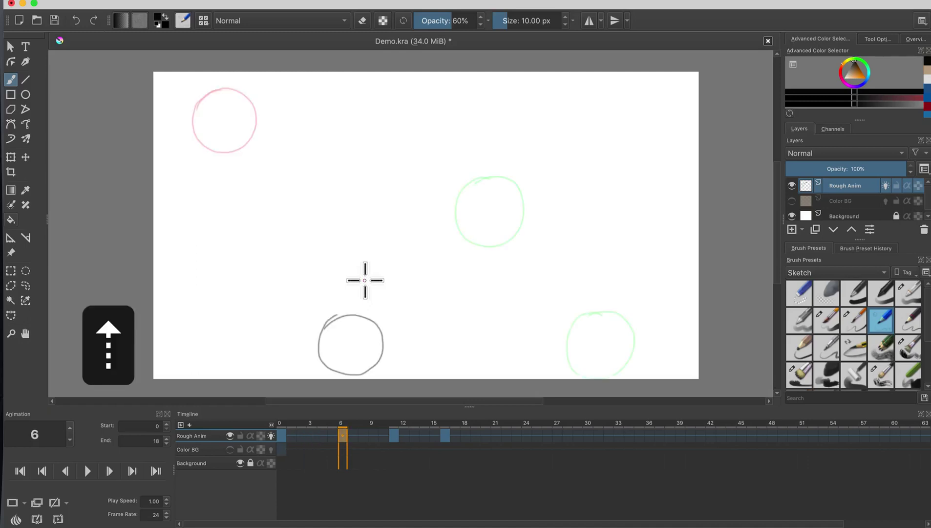
key(Up)
key(Up)
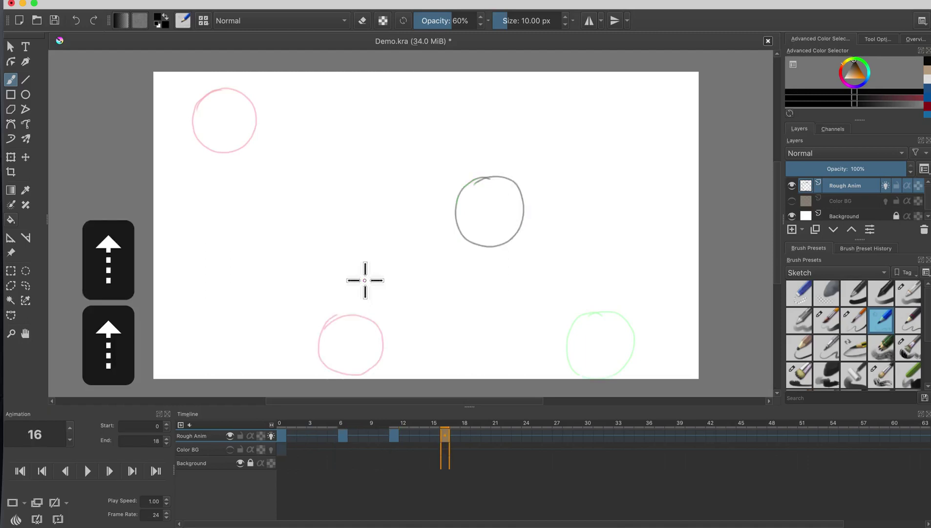
key(Down)
key(Down)
key(Up)
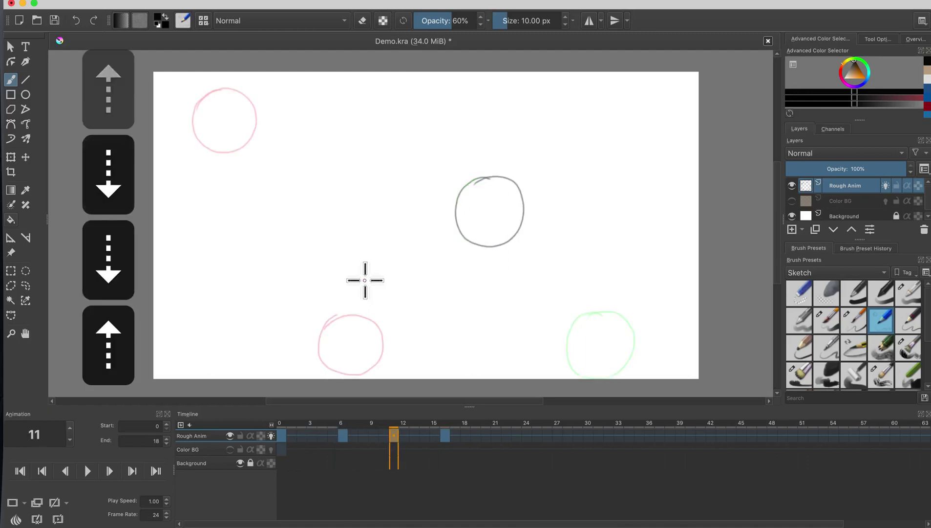
key(Down)
key(Down)
key(Up)
key(Up)
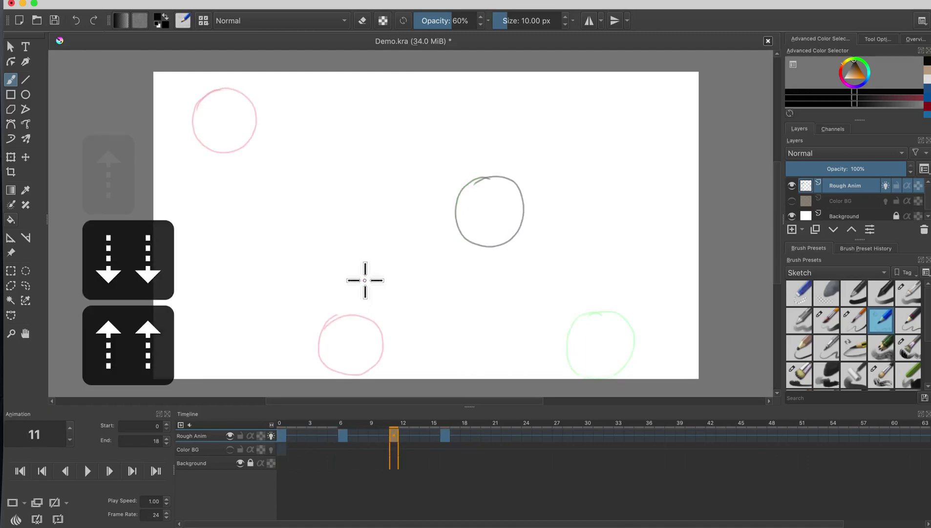
key(Up)
key(Down)
key(Down)
key(Up)
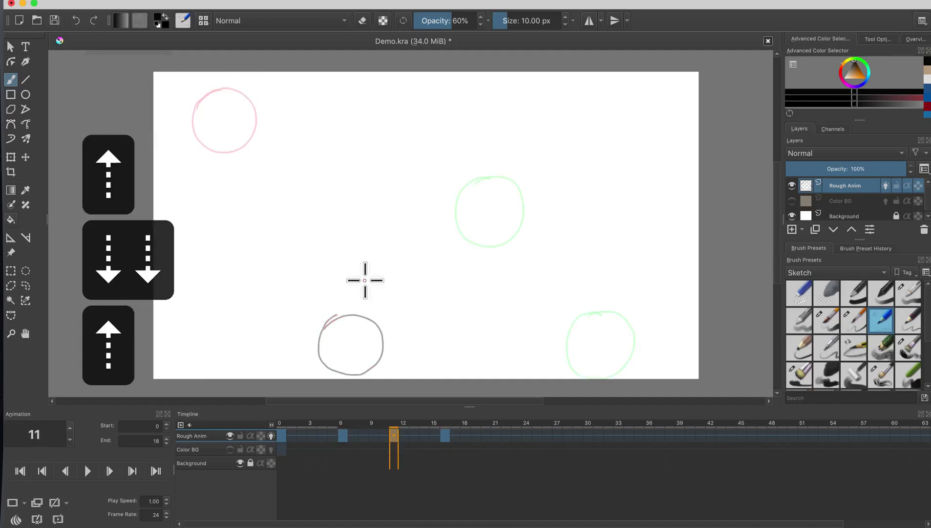
key(Up)
key(Down)
key(Down)
key(Down)
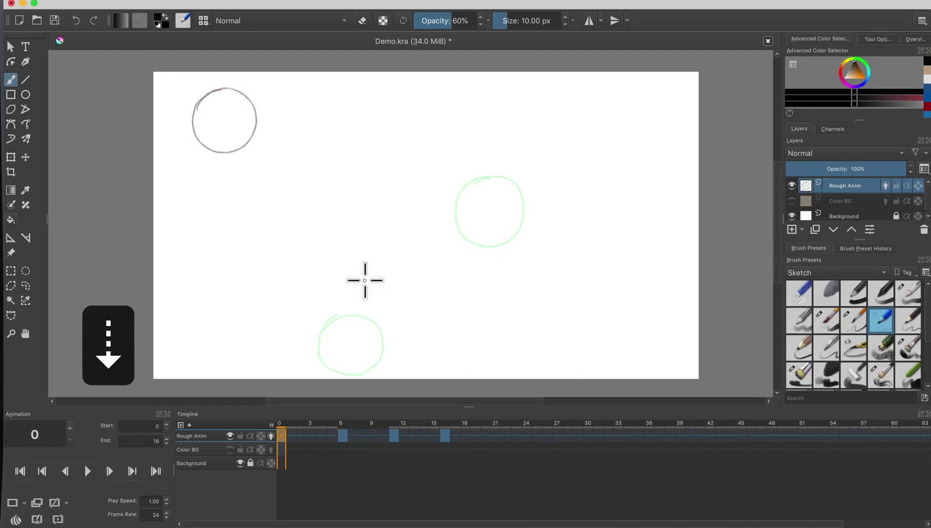
key(Up)
key(Up)
key(Up)
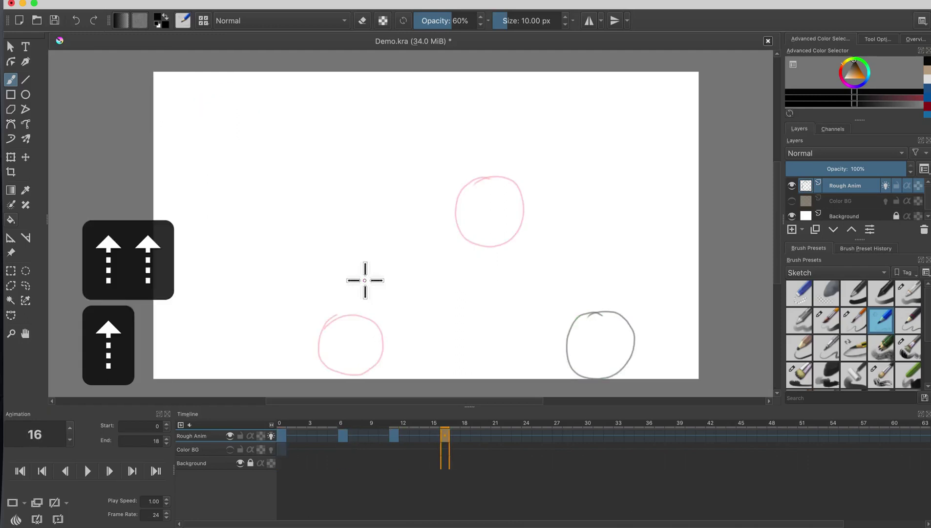
key(Down)
key(Down)
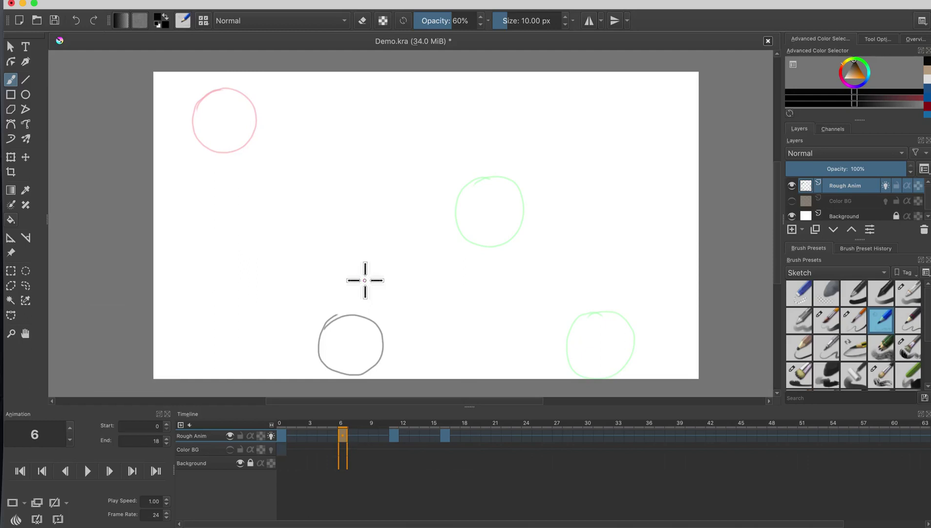
Go through the timeline one frame at a time, from frame 6 back to 0 and forward to 5
key(Left)
key(Left)
key(Left)
key(Left)
key(Left)
key(Left)
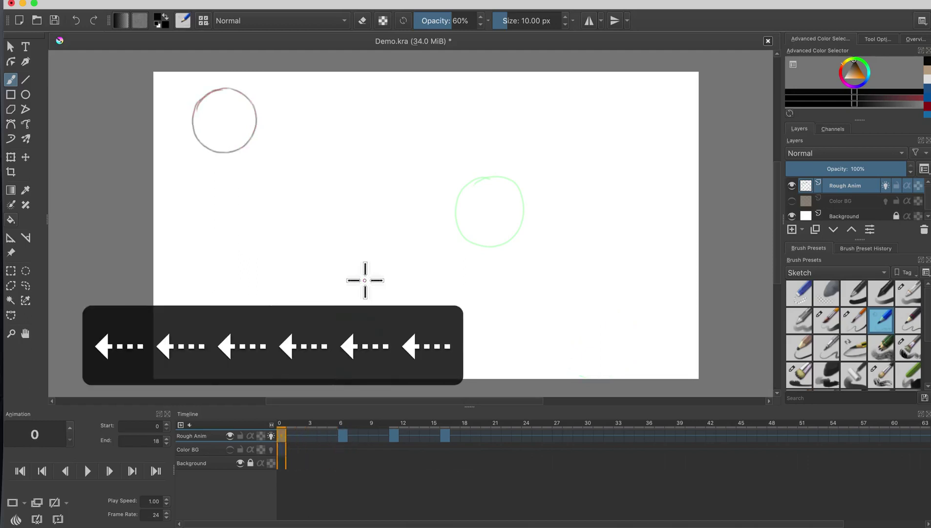
key(Right)
key(Right)
key(Right)
key(Right)
key(Right)
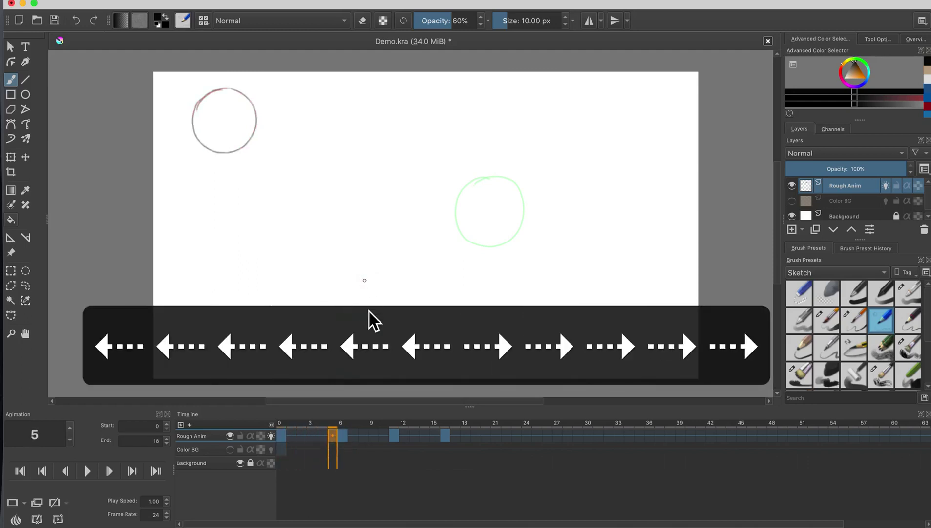
click(585, 1)
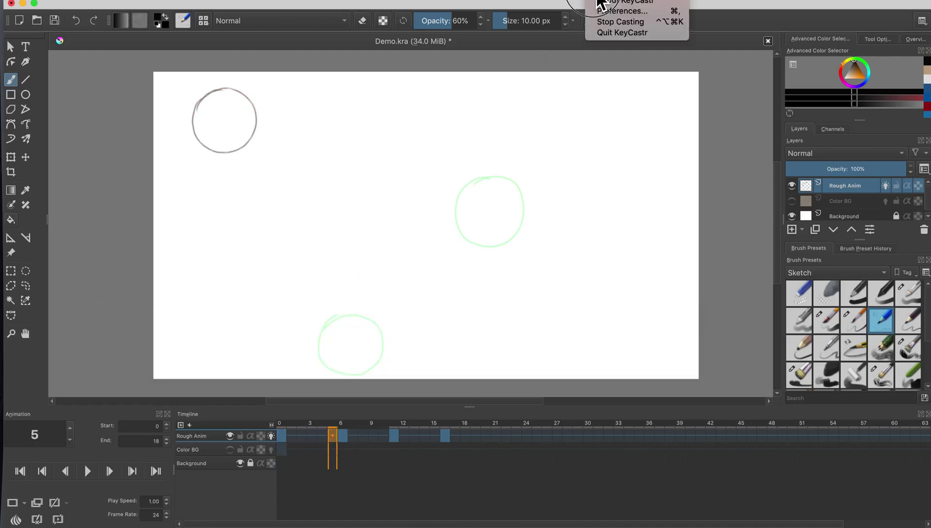
click(619, 22)
Play and stop the animation, and save the document with the playhead at frame 3
key(space)
key(space)
key(Left)
key(Left)
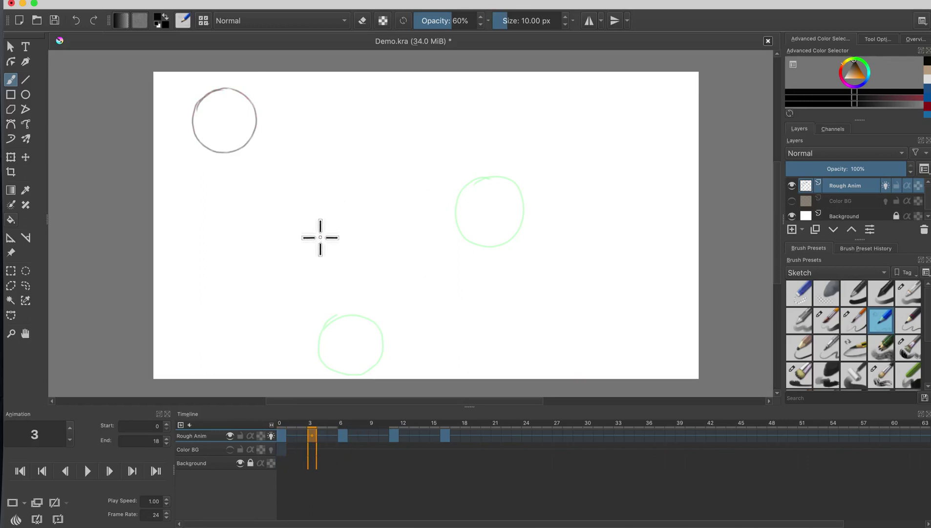
key(super+s)
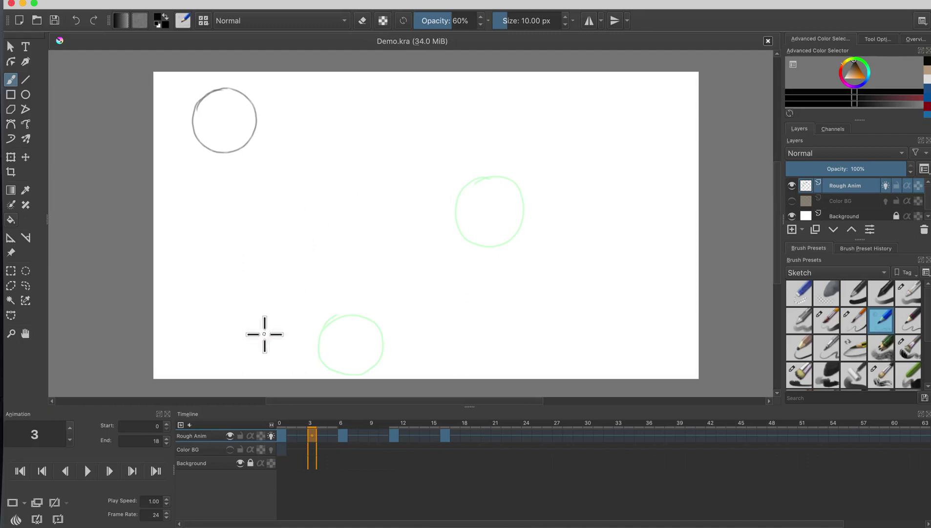
Toggle Rough Anim's onion skins off and on, and briefly show the onion skin settings before hiding them
click(271, 436)
click(273, 436)
click(272, 436)
click(272, 436)
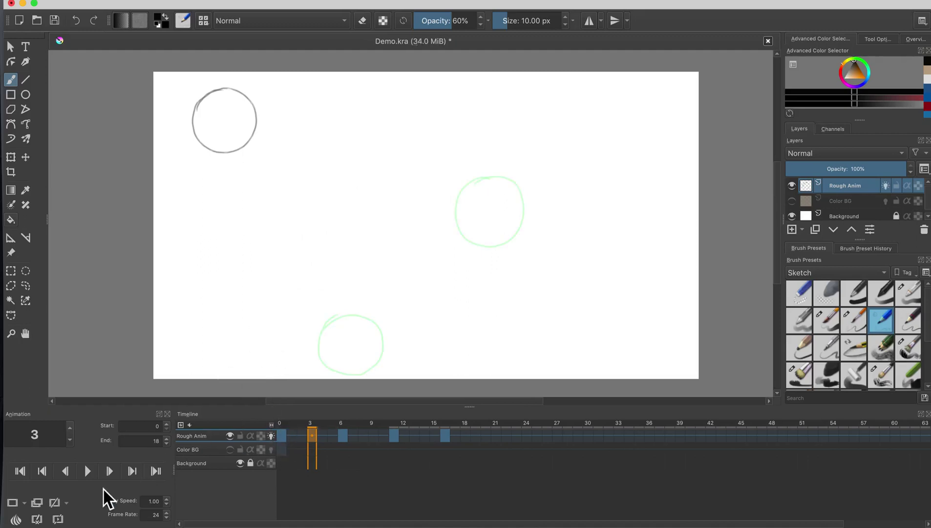
click(16, 519)
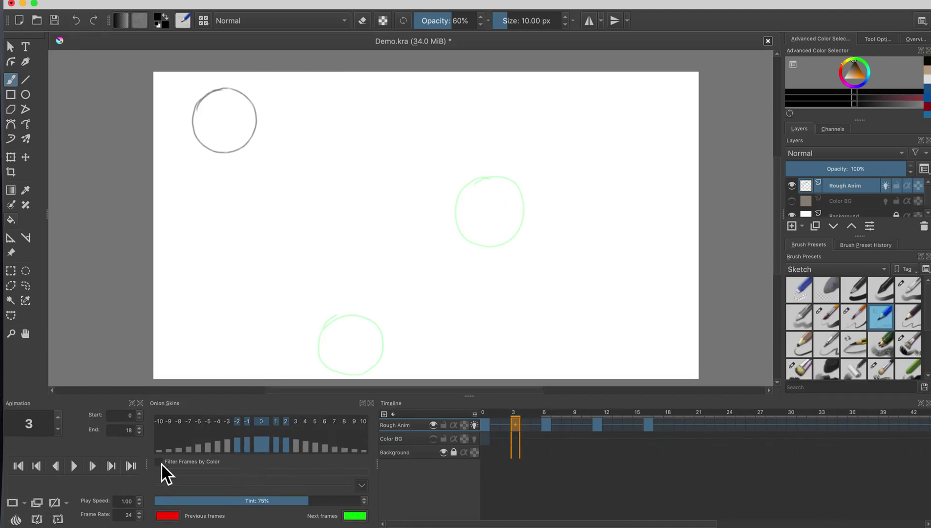
click(16, 519)
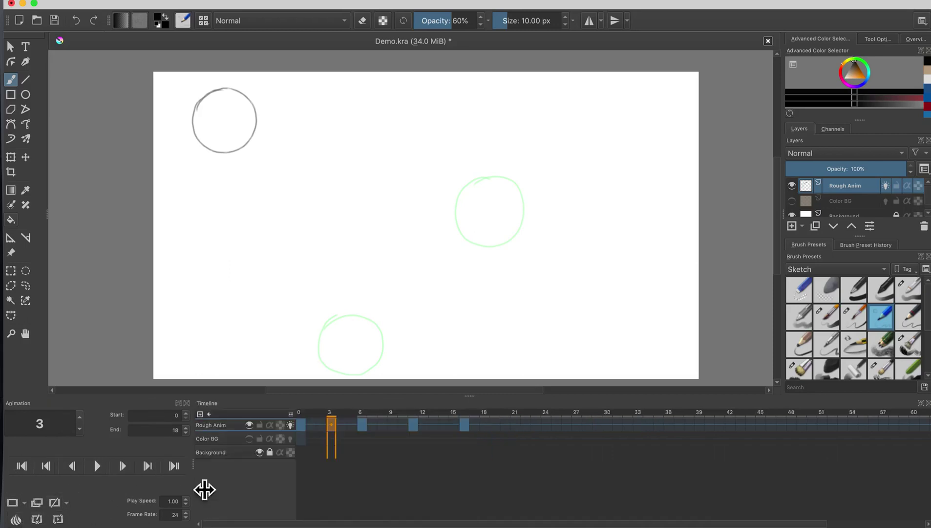
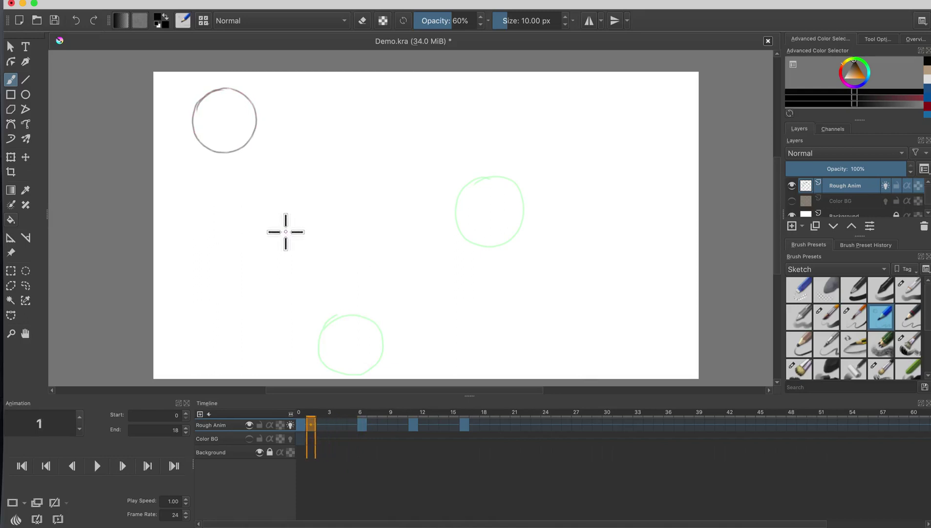
Step forward from frame 1 to frame 6 and back to frame 1 to examine the gap between the first two circles
key(Right)
key(Right)
key(Right)
key(Right)
key(Right)
key(Right)
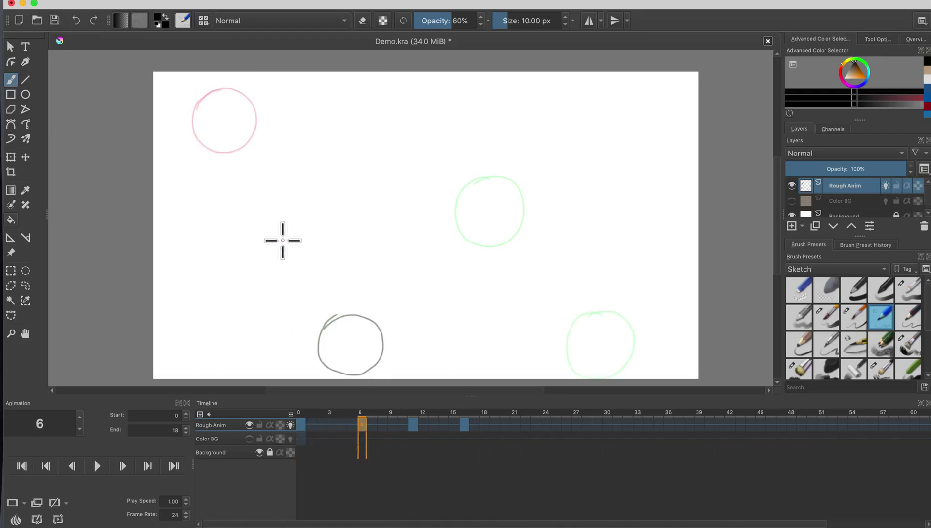
key(Left)
key(Left)
key(Left)
key(Left)
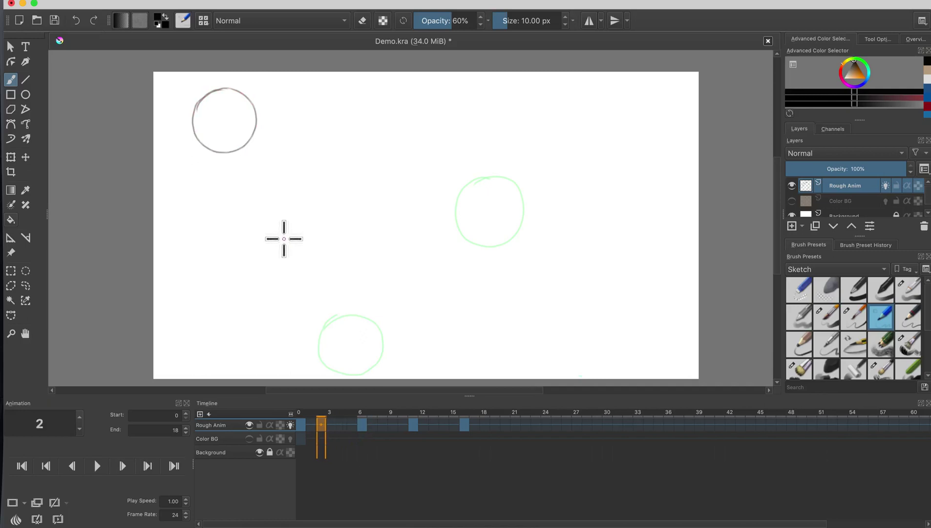
key(Left)
Draw a tilted oval on a blank Rough Anim keyframe at frame 3, between the first two circles, and move it slightly down and left
key(Right)
key(Right)
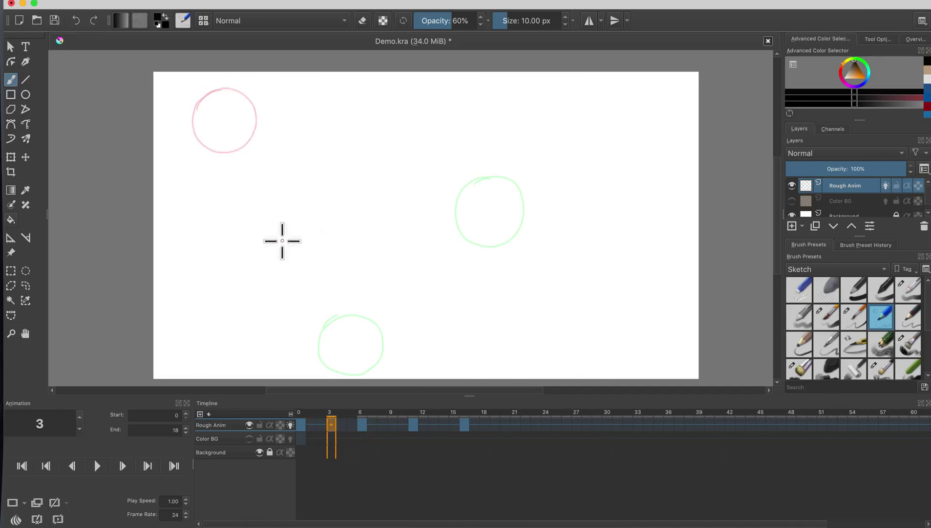
mouse_move(273, 230)
mouse_down()
mouse_move(286, 204)
mouse_move(321, 215)
mouse_move(338, 239)
mouse_move(333, 272)
mouse_move(298, 271)
mouse_move(274, 226)
mouse_up()
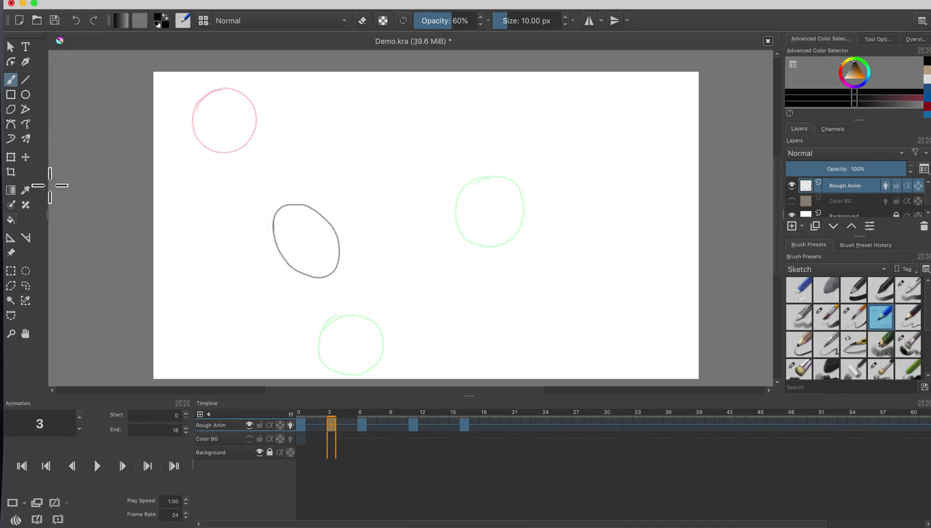
click(26, 157)
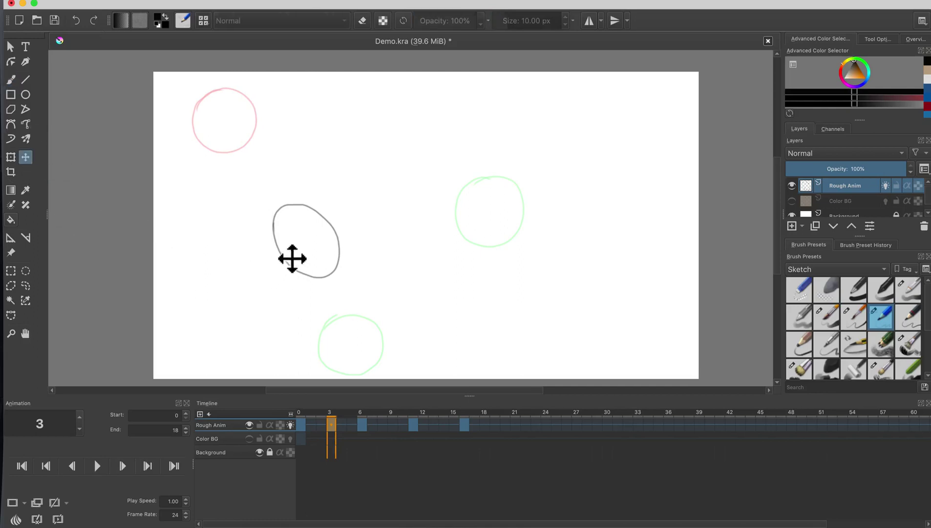
mouse_move(293, 256)
mouse_down()
mouse_move(307, 252)
mouse_move(279, 293)
mouse_move(291, 277)
mouse_move(309, 295)
mouse_move(303, 270)
mouse_up()
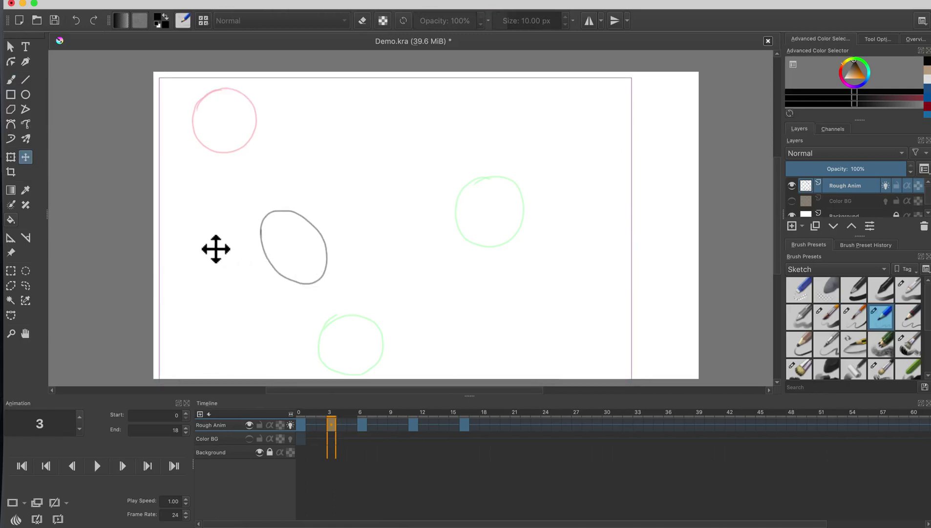
key(b)
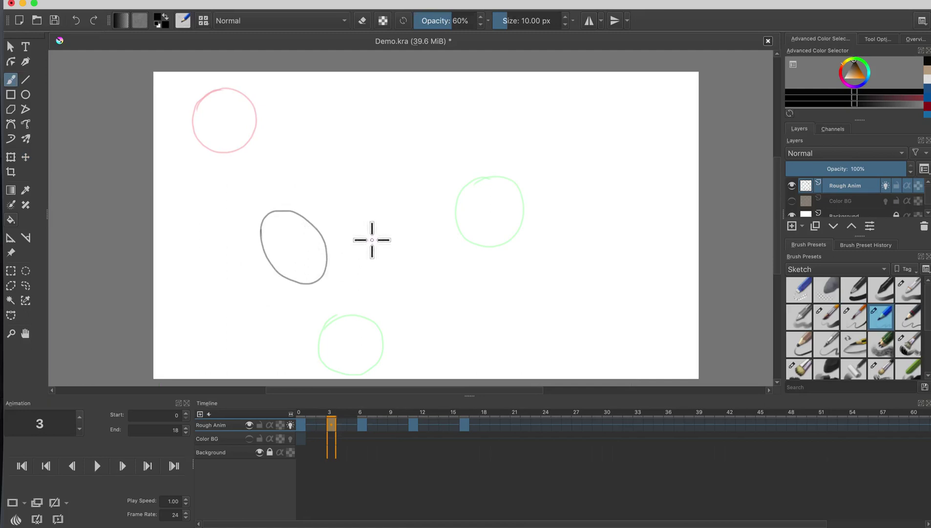
Move Rough Anim's frame 11 keyframe to frame 12, and draw a tilted oval on a blank frame 9 between the bounce and peak circles
key(period)
key(period)
key(period)
key(period)
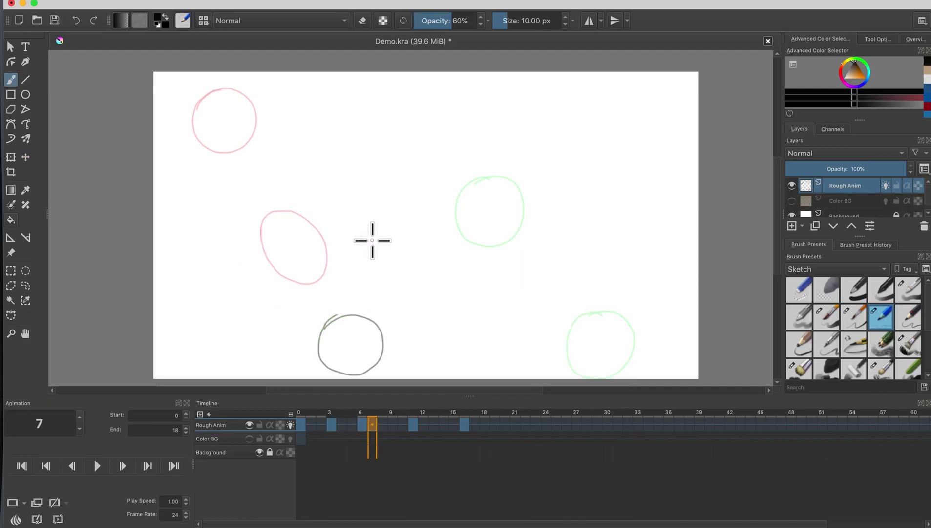
key(comma)
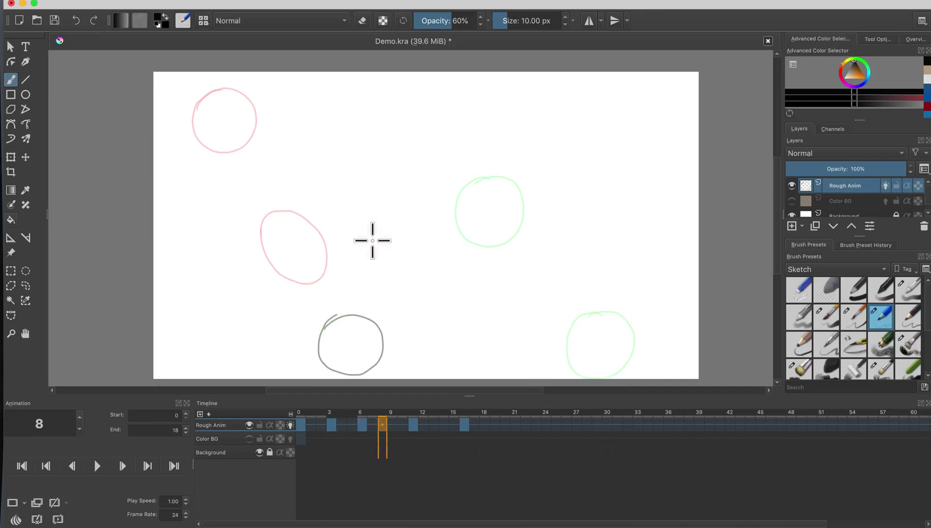
key(period)
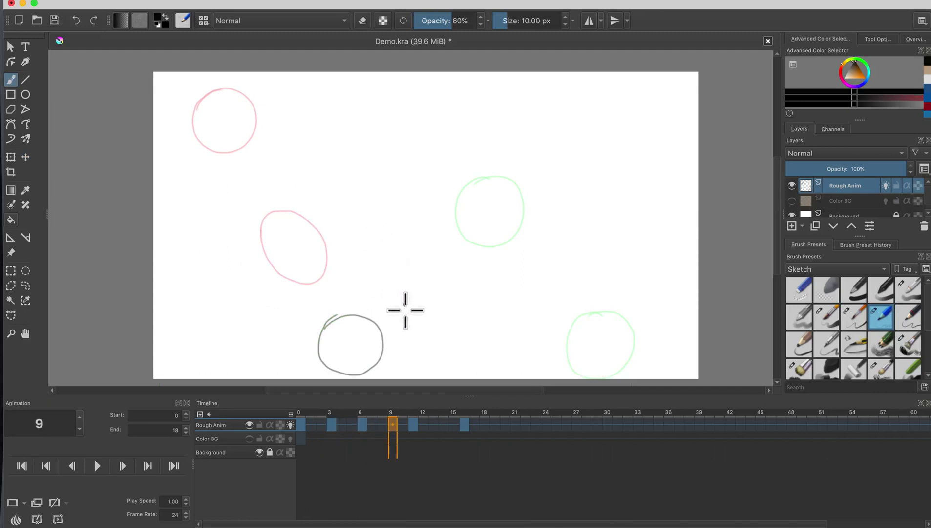
mouse_move(414, 426)
mouse_down()
mouse_move(431, 434)
mouse_move(423, 430)
mouse_up()
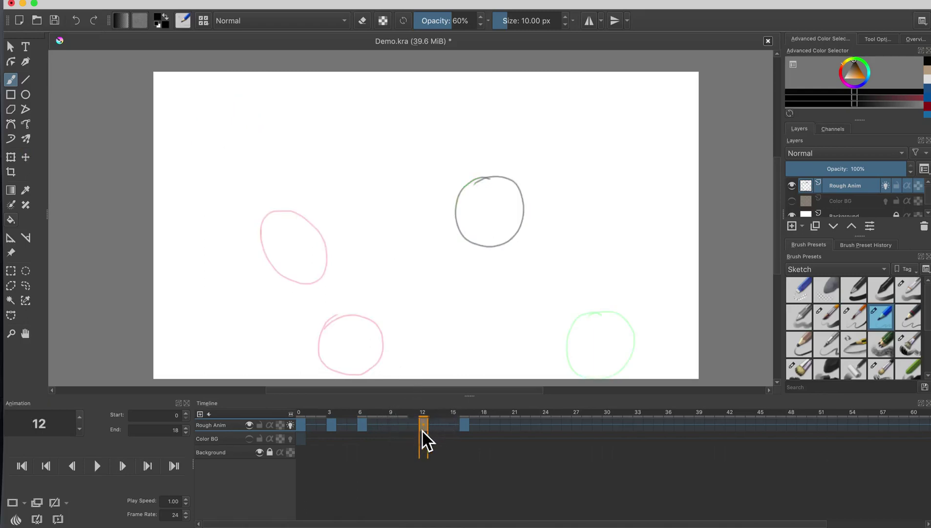
click(396, 426)
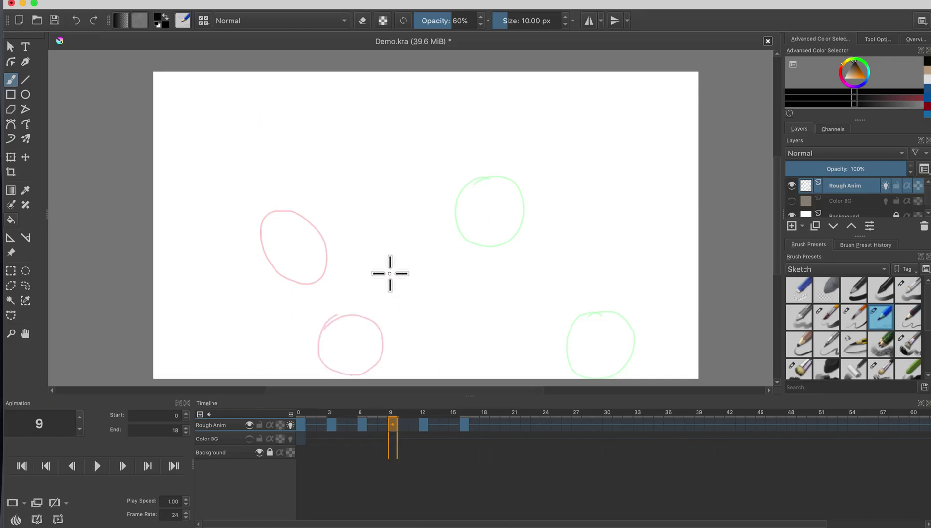
mouse_move(390, 267)
mouse_down()
mouse_move(419, 251)
mouse_move(443, 263)
mouse_move(446, 281)
mouse_move(423, 306)
mouse_move(390, 308)
mouse_move(384, 297)
mouse_move(405, 257)
mouse_up()
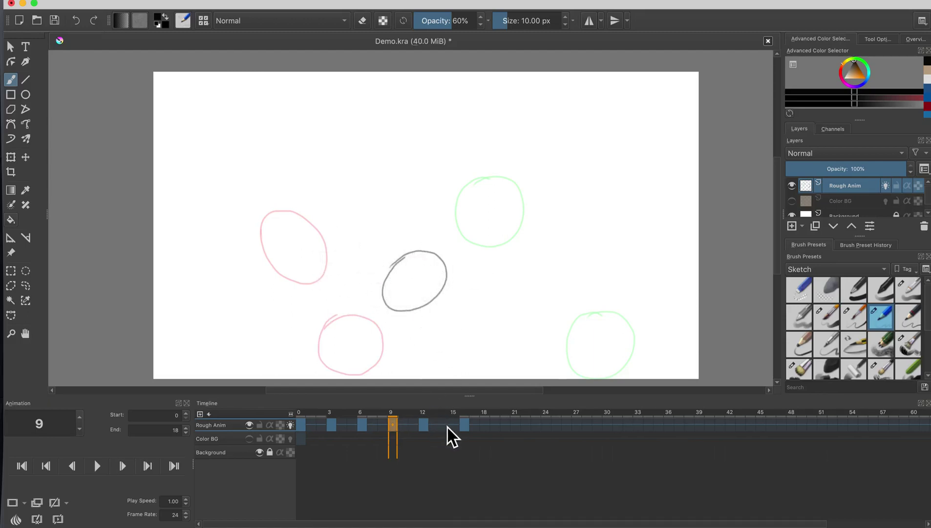
Move Rough Anim's frame 16 keyframe to frame 18, and add a blank keyframe at frame 15
click(465, 425)
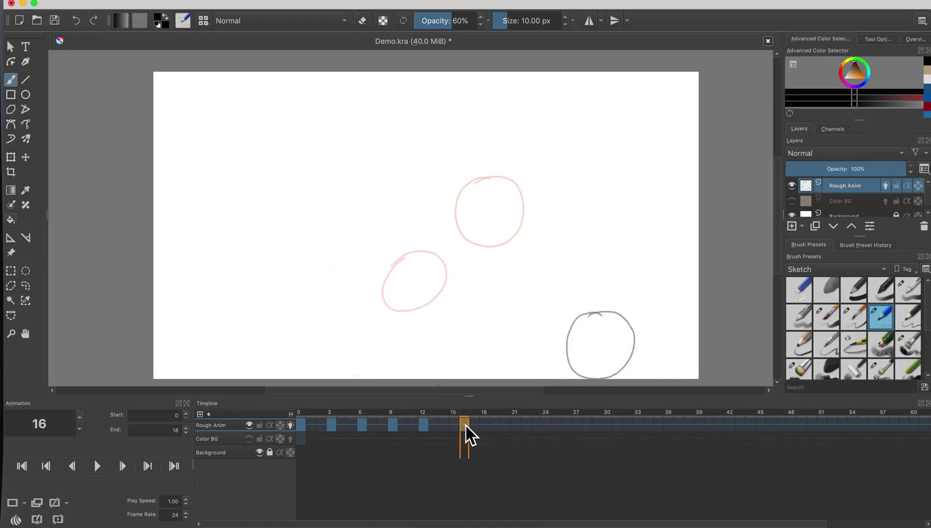
mouse_move(476, 425)
mouse_down()
mouse_move(490, 436)
mouse_move(484, 430)
mouse_up()
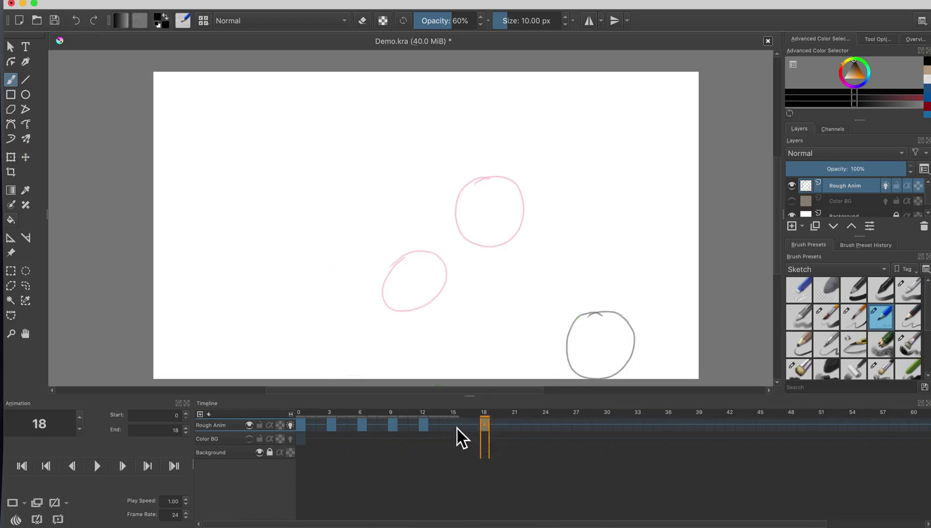
click(455, 425)
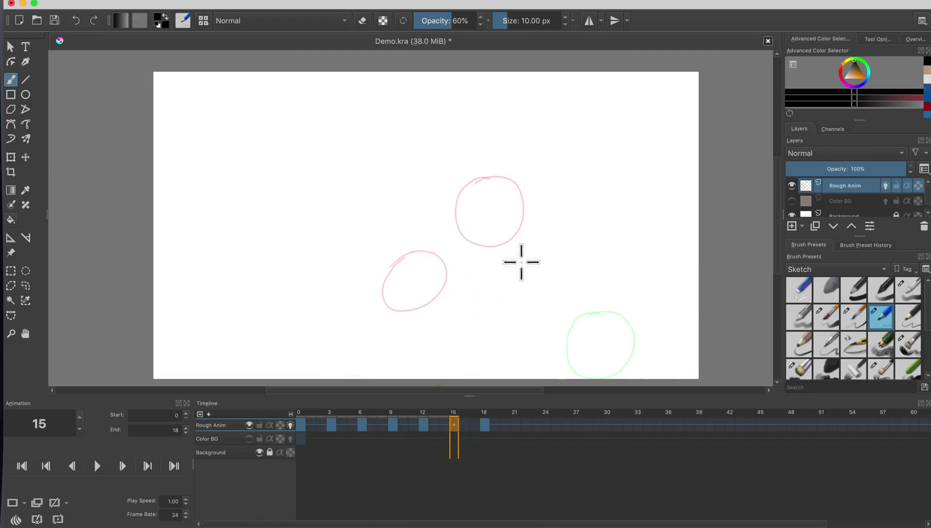
Draw a slightly tilted oval on frame 15, between the peak circle and the final circle, and save the document
mouse_move(521, 260)
mouse_down()
mouse_move(532, 249)
mouse_move(559, 251)
mouse_move(573, 270)
mouse_move(571, 294)
mouse_move(537, 307)
mouse_move(516, 280)
mouse_move(528, 254)
mouse_up()
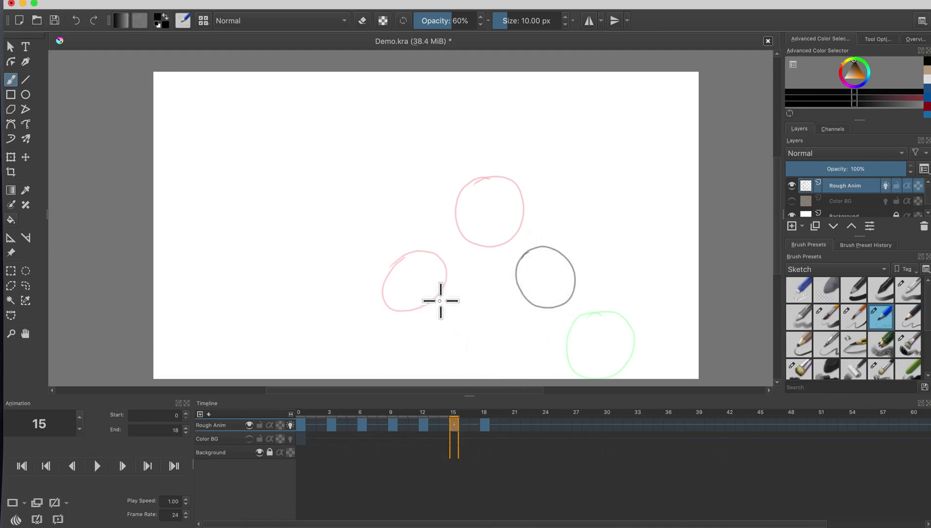
key(super+s)
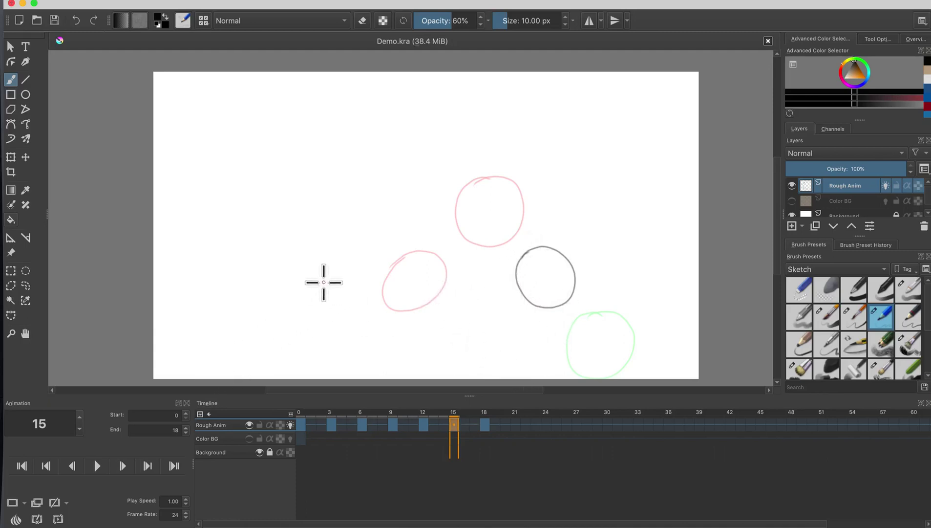
Go back to frame 0, play the animation to check the motion with the new inbetweens, and stop it
key(Left)
key(Left)
key(Left)
key(Left)
key(Left)
key(Left)
key(Left)
key(Left)
key(Left)
key(Left)
key(Left)
key(Left)
key(Left)
key(Left)
key(Left)
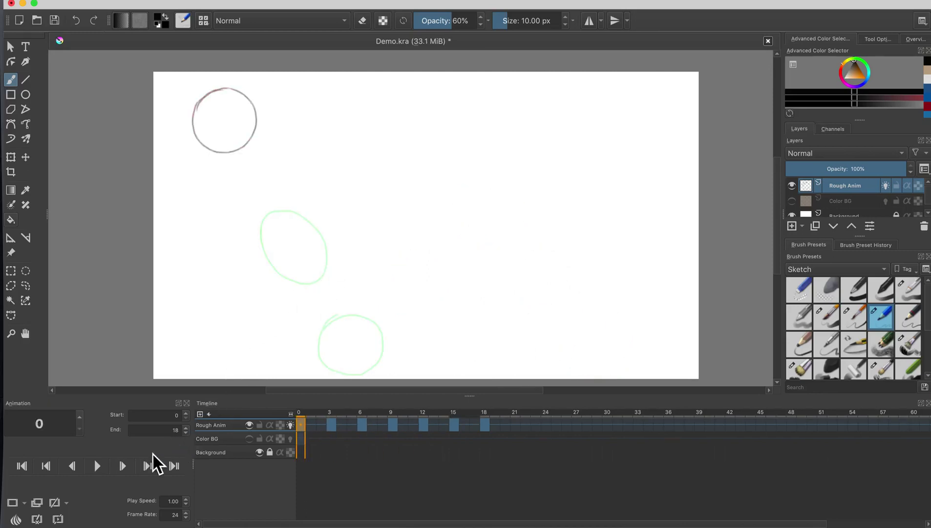
click(98, 468)
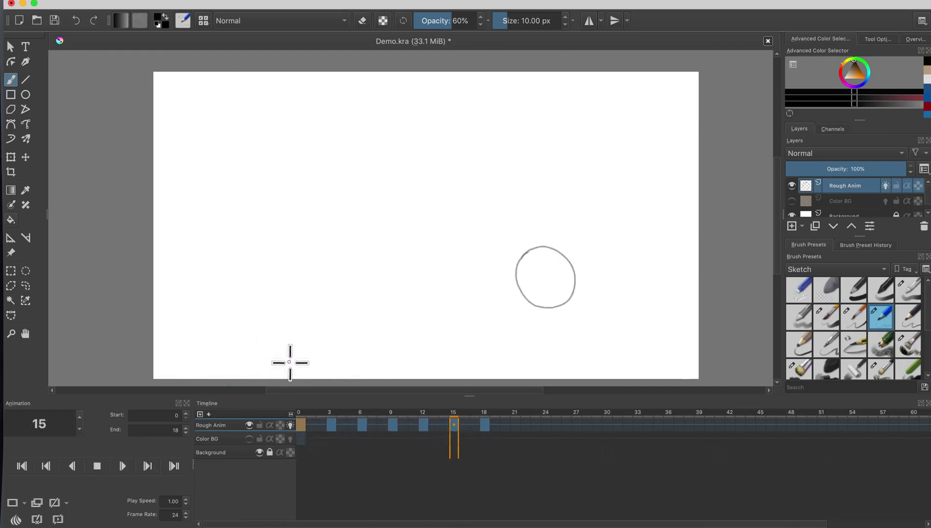
click(99, 466)
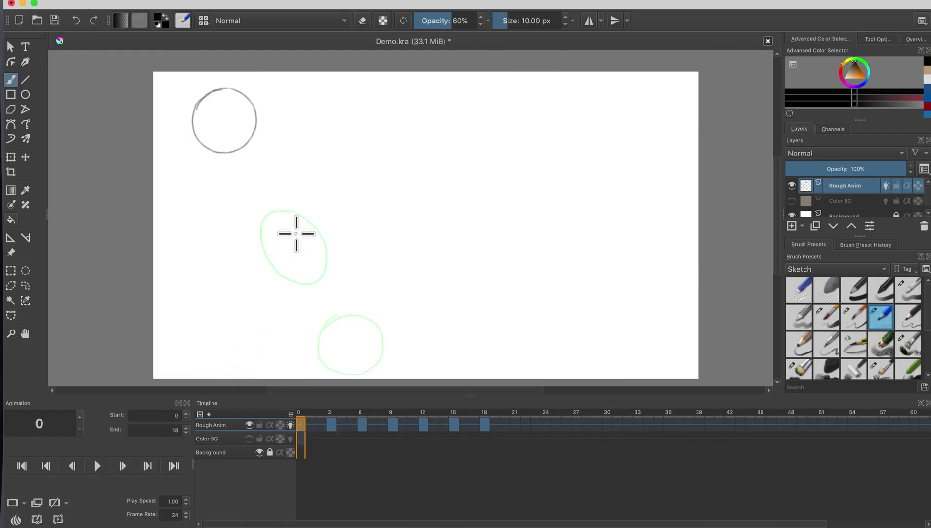
Draw one circle each on blank Rough Anim keyframes at frames 1 and 2, descending from the first circle toward the tilted oval
key(Right)
key(Right)
key(Right)
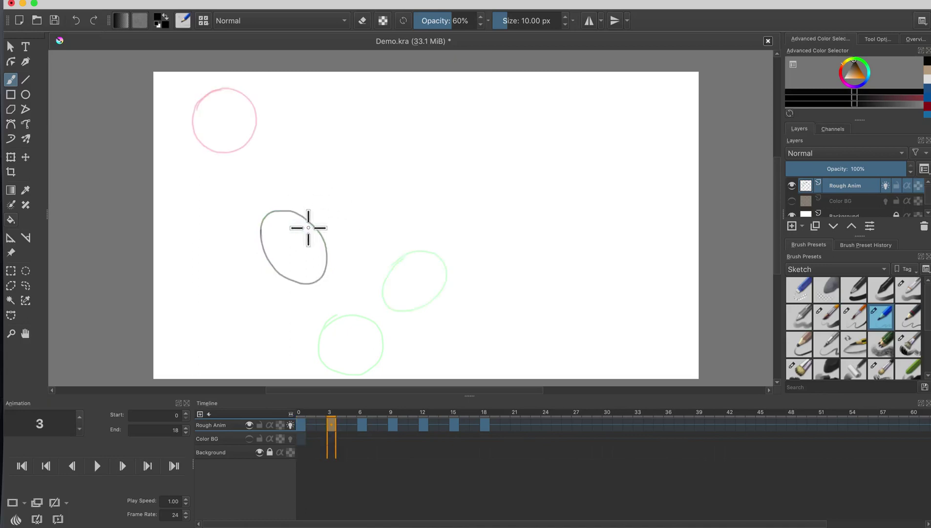
key(Left)
key(Left)
key(Left)
key(Right)
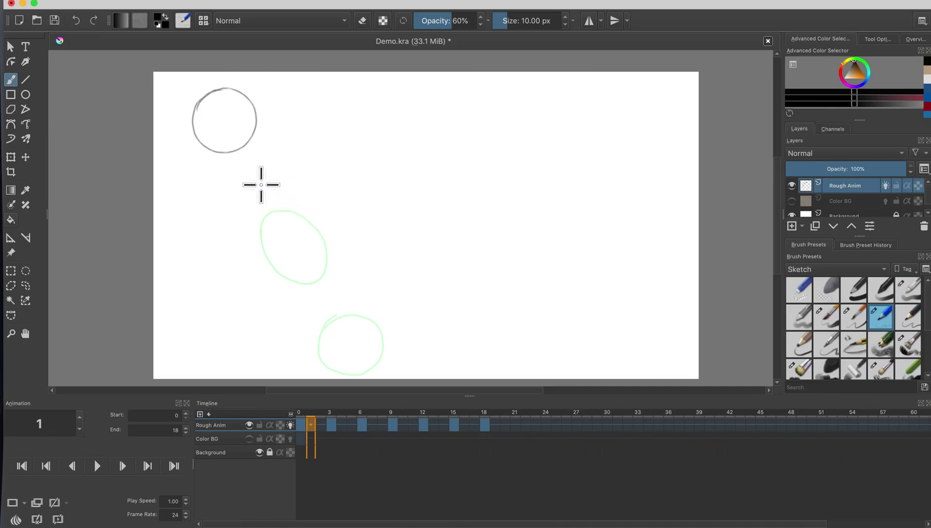
key(Insert)
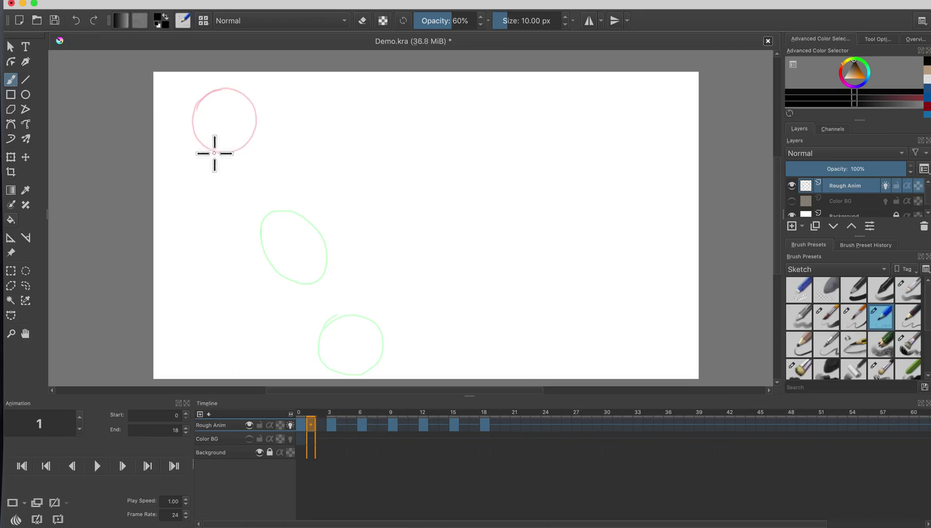
mouse_move(214, 153)
mouse_down()
mouse_move(229, 125)
mouse_move(263, 129)
mouse_move(271, 143)
mouse_move(269, 162)
mouse_move(243, 176)
mouse_move(216, 162)
mouse_up()
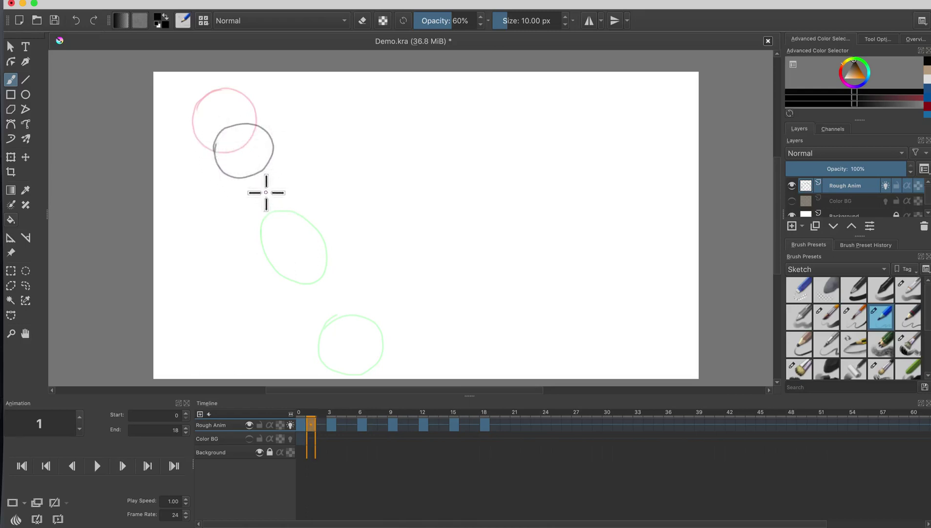
key(Right)
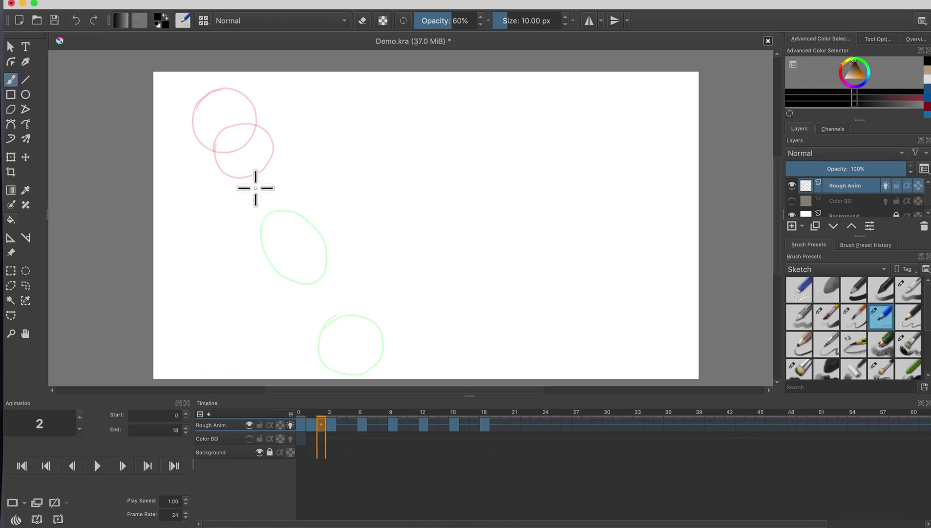
mouse_move(234, 185)
mouse_down()
mouse_move(260, 166)
mouse_move(284, 177)
mouse_move(288, 206)
mouse_move(273, 221)
mouse_move(244, 217)
mouse_move(235, 191)
mouse_move(240, 172)
mouse_up()
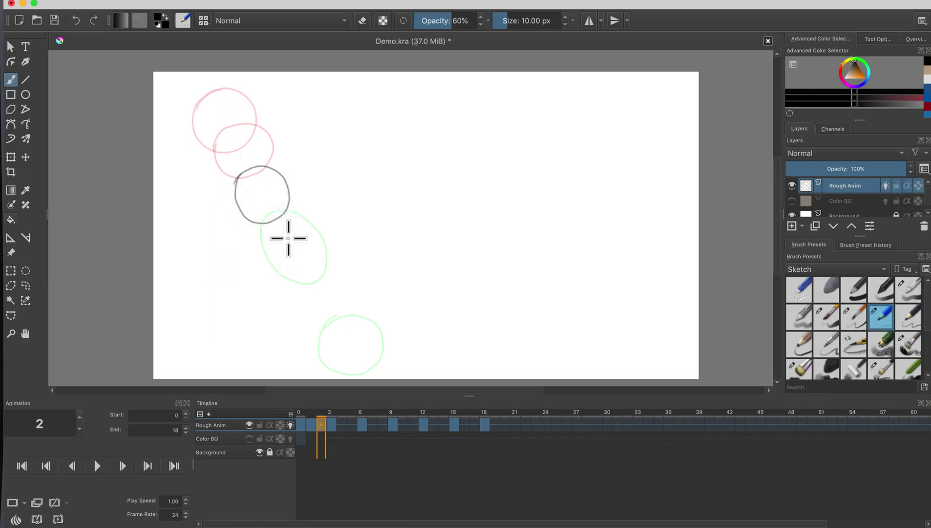
Draw one circle each on blank Rough Anim keyframes at frames 4 and 5, between the tilted oval and the bounce circle
key(Right)
key(Right)
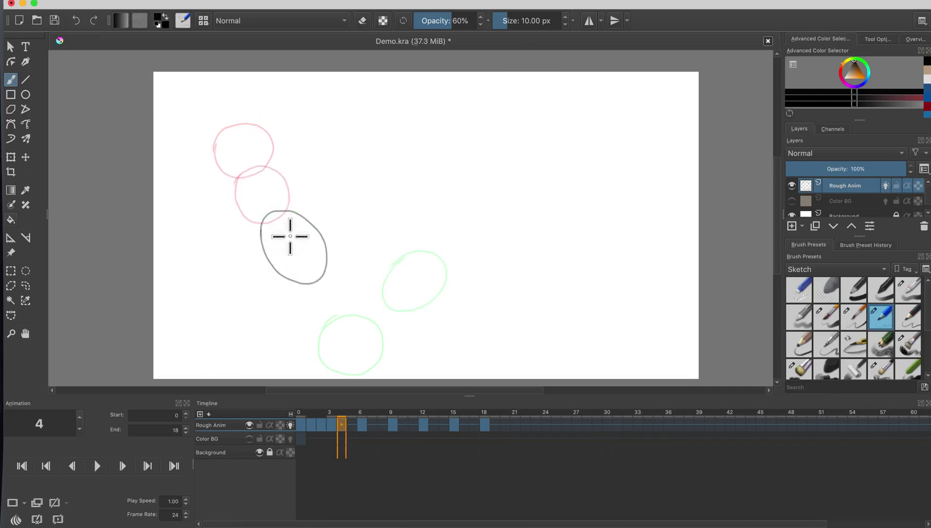
key(Right)
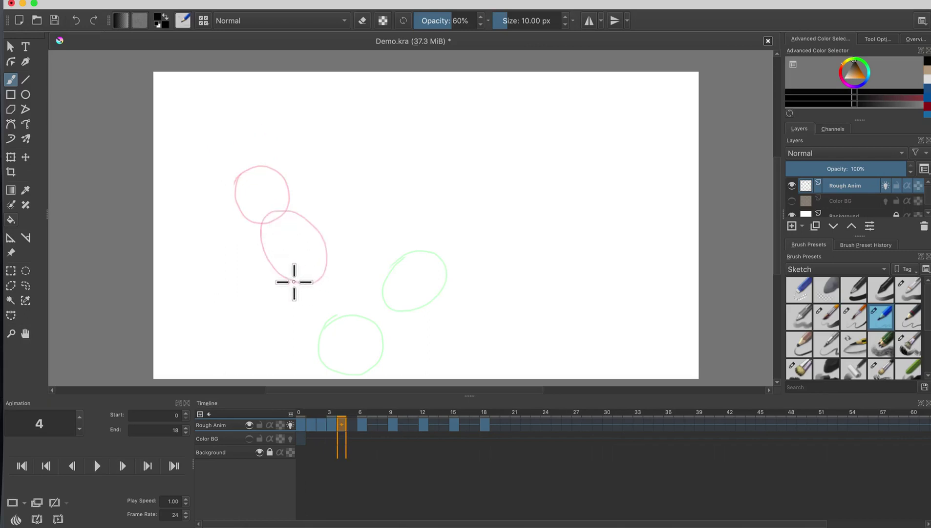
mouse_move(288, 278)
mouse_down()
mouse_move(321, 260)
mouse_move(336, 272)
mouse_move(336, 299)
mouse_move(325, 311)
mouse_move(295, 299)
mouse_move(293, 264)
mouse_up()
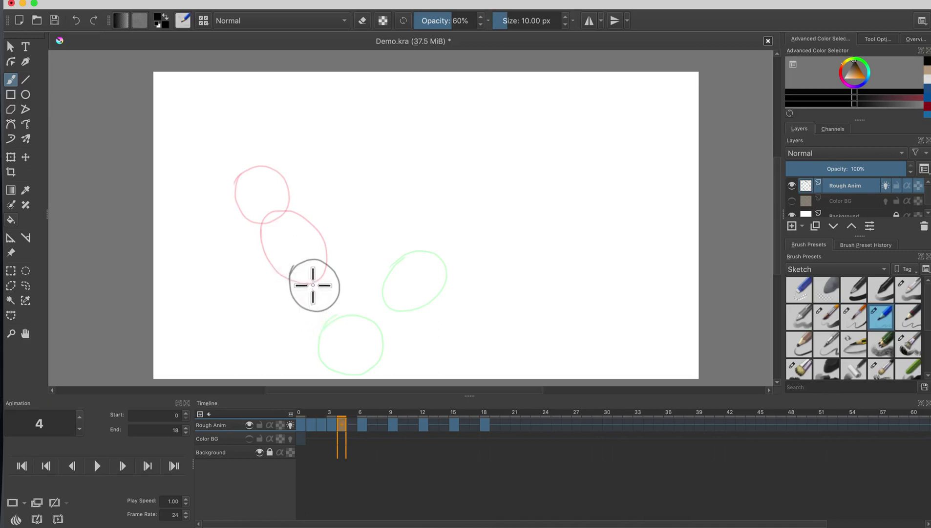
key(ctrl+z)
mouse_move(290, 277)
mouse_down()
mouse_move(301, 262)
mouse_move(328, 265)
mouse_move(335, 286)
mouse_move(314, 312)
mouse_move(285, 276)
mouse_move(289, 267)
mouse_up()
key(Right)
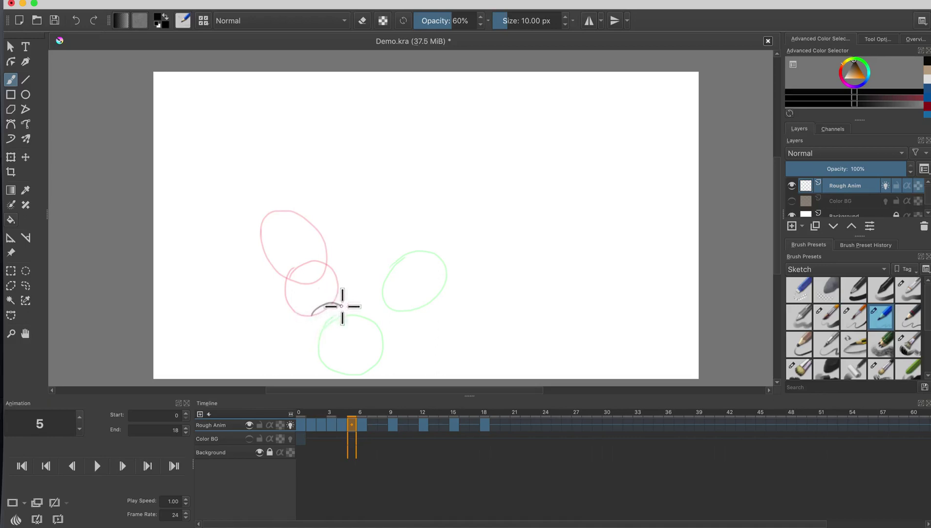
mouse_move(341, 306)
mouse_down()
mouse_move(361, 340)
mouse_move(333, 359)
mouse_move(313, 350)
mouse_move(316, 308)
mouse_up()
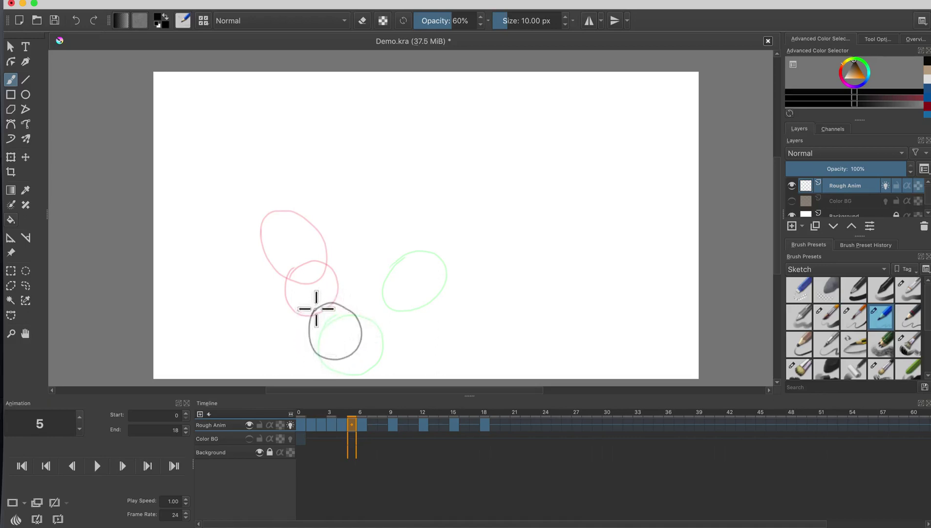
Draw a wide squashed oval on a blank keyframe at frame 7 and a rebounding circle on a blank keyframe at frame 8
key(Right)
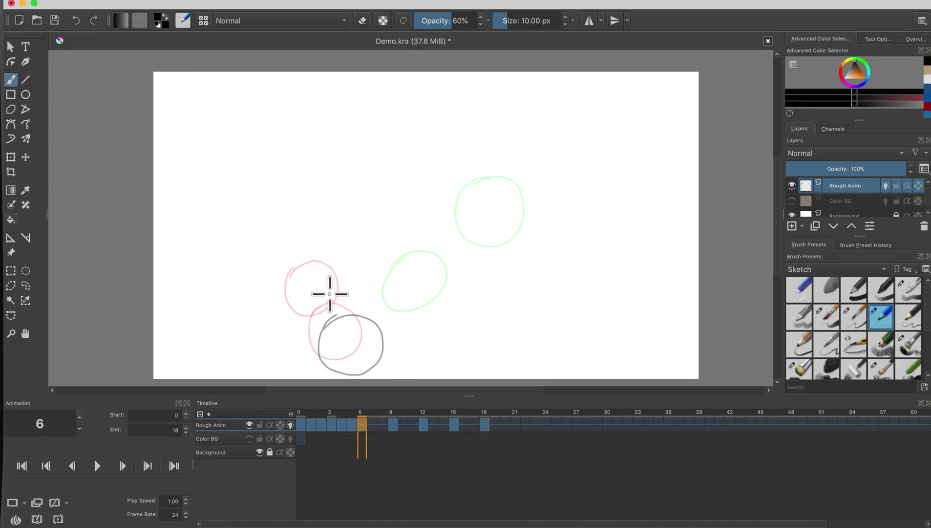
key(Right)
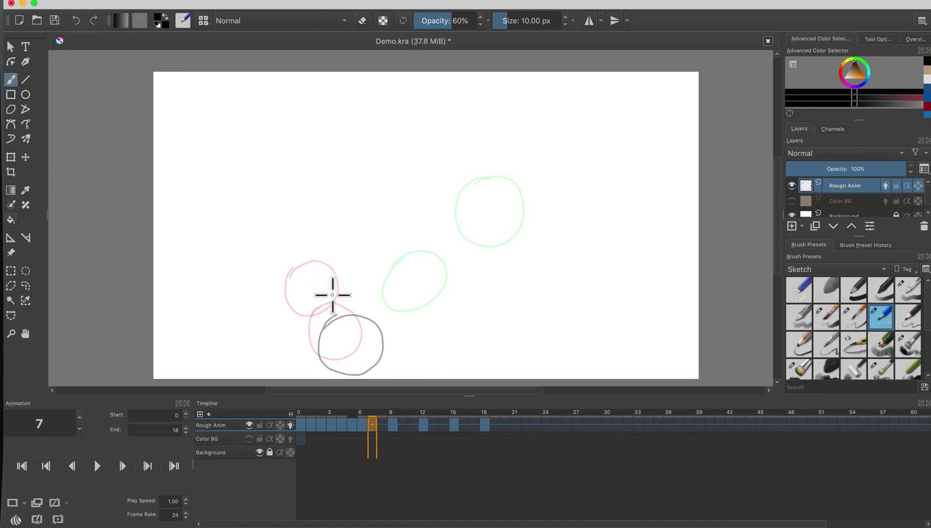
mouse_move(325, 327)
mouse_down()
mouse_move(364, 327)
mouse_move(390, 340)
mouse_up()
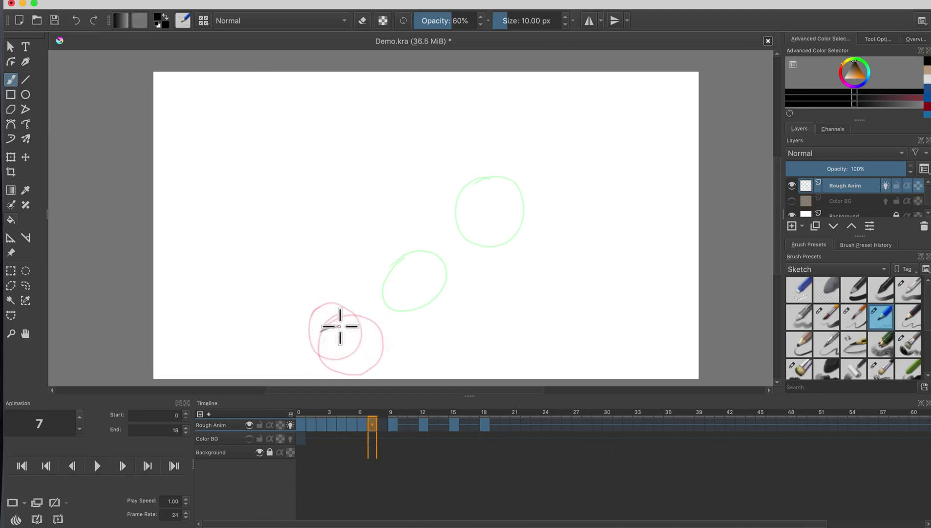
mouse_move(339, 326)
mouse_down()
mouse_move(385, 330)
mouse_move(401, 349)
mouse_move(397, 365)
mouse_move(369, 378)
mouse_move(319, 372)
mouse_move(307, 361)
mouse_move(318, 327)
mouse_up()
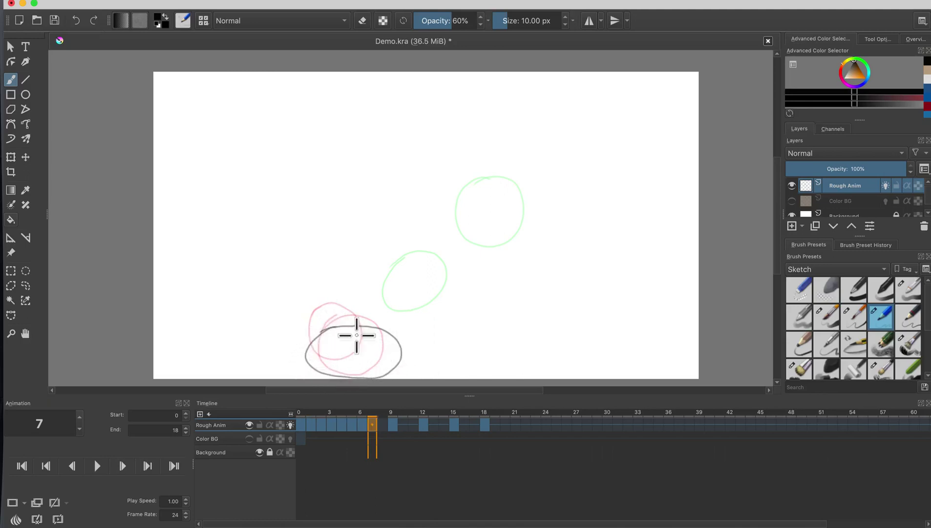
key(period)
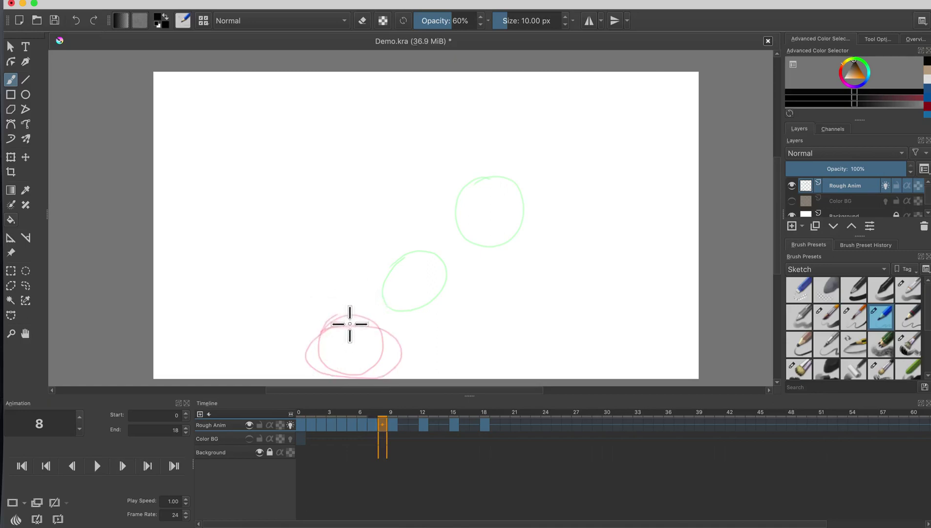
mouse_move(355, 314)
mouse_down()
mouse_move(396, 320)
mouse_move(401, 337)
mouse_move(389, 368)
mouse_move(363, 376)
mouse_move(344, 366)
mouse_move(345, 324)
mouse_up()
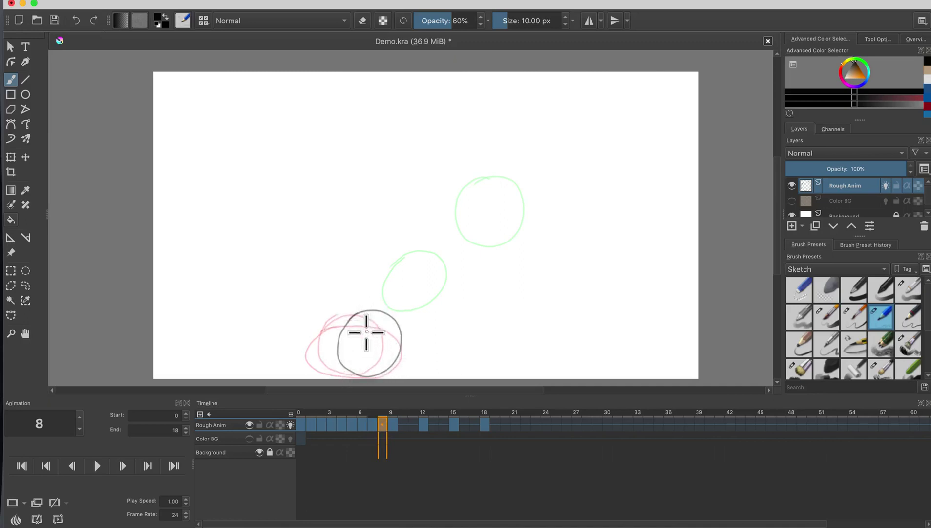
Draw a circle on a blank Rough Anim keyframe at frame 10, between the rising oval and the peak circle
key(Right)
key(Right)
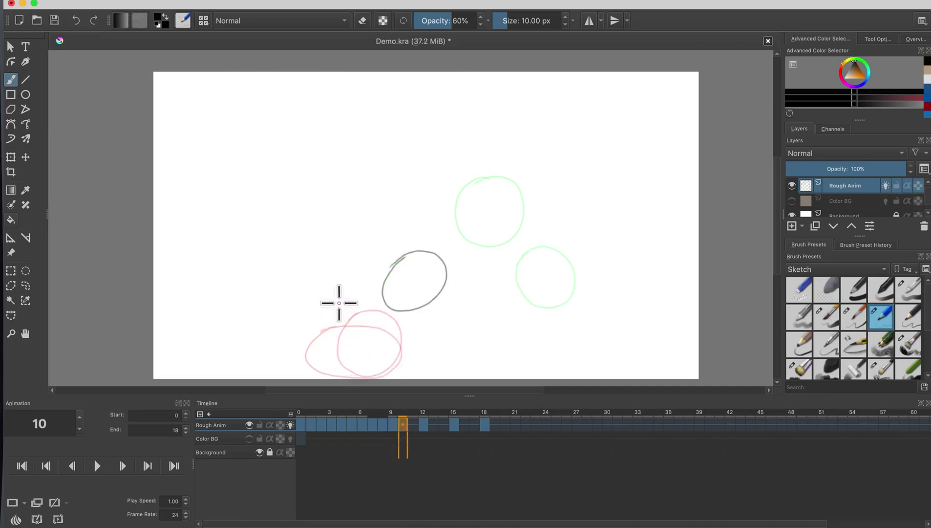
key(Right)
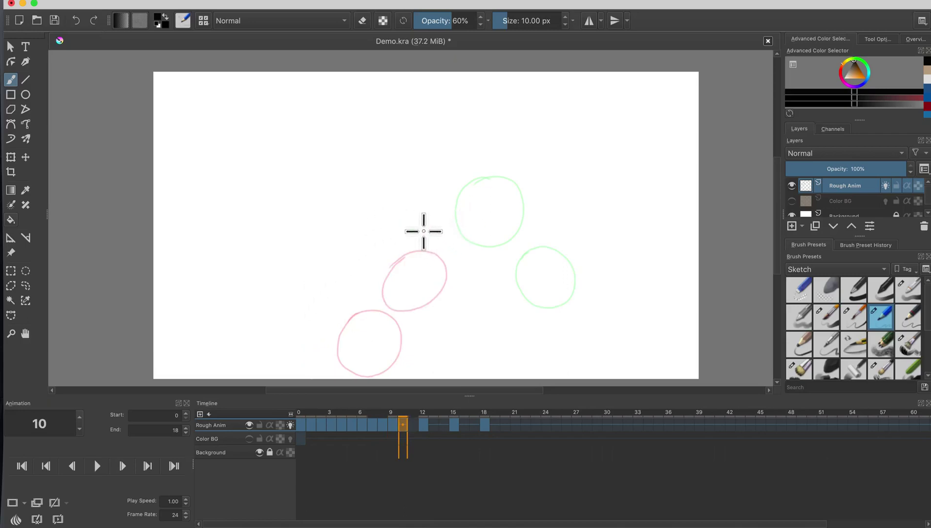
mouse_move(426, 218)
mouse_down()
mouse_move(463, 211)
mouse_move(472, 225)
mouse_move(473, 250)
mouse_move(459, 266)
mouse_move(426, 266)
mouse_move(415, 245)
mouse_move(433, 216)
mouse_up()
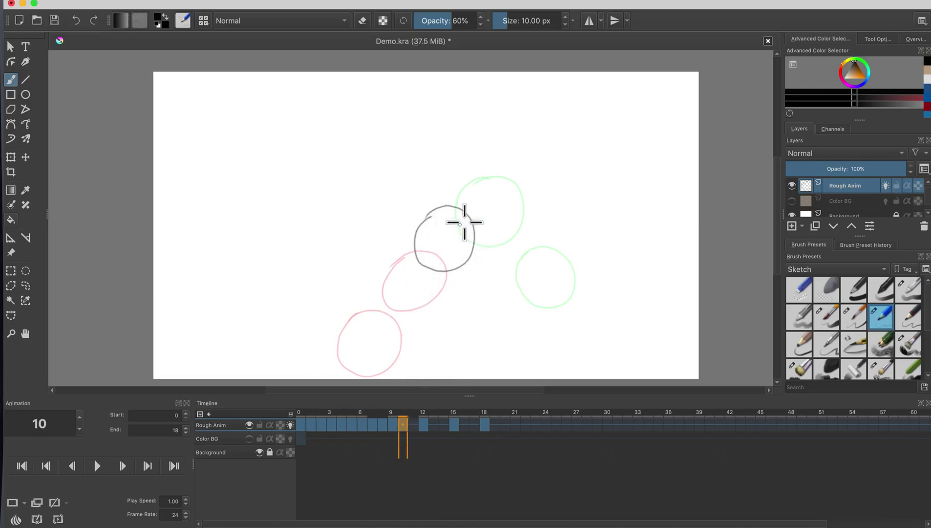
Move Rough Anim's keyframes at frames 12, 15 and 18 to frames 11, 13 and 15
click(423, 428)
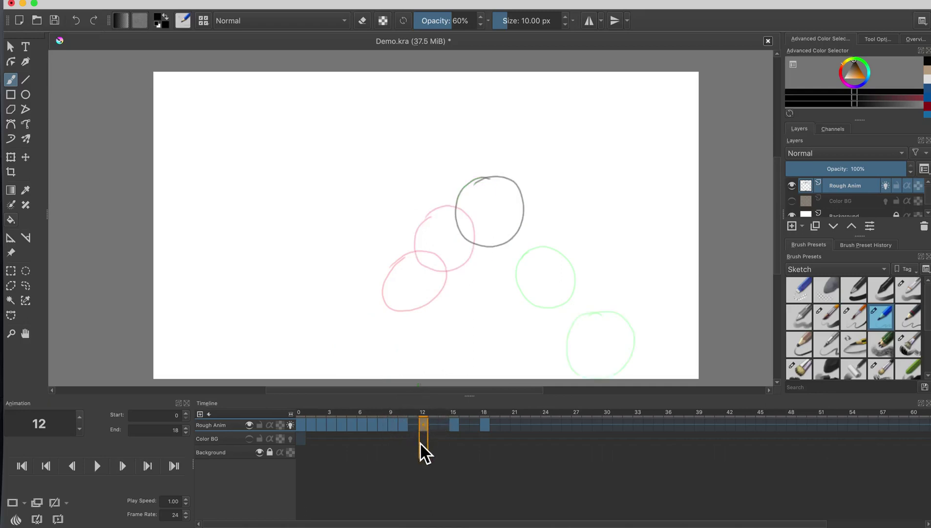
click(419, 425)
key(Left)
key(Right)
click(417, 426)
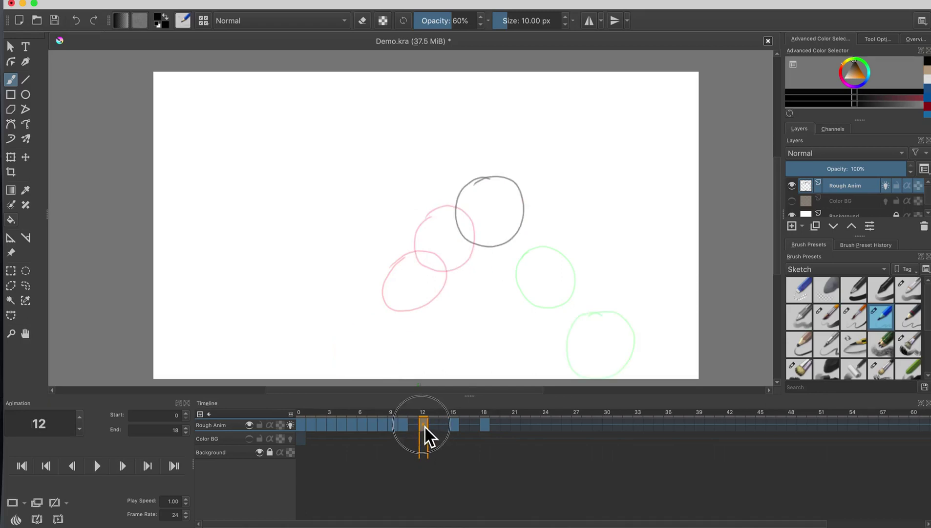
drag(413, 426, 420, 438)
click(454, 426)
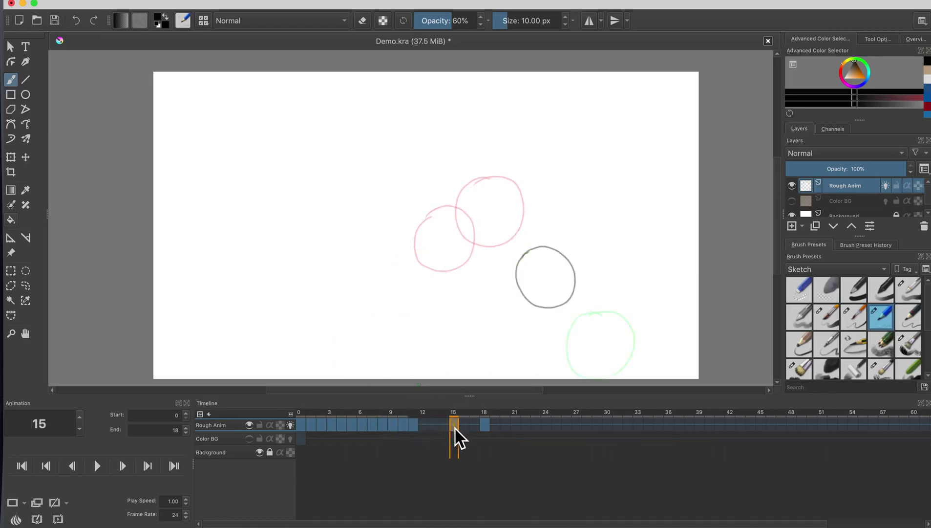
mouse_move(451, 426)
mouse_down()
mouse_move(438, 425)
mouse_move(476, 430)
mouse_move(449, 430)
mouse_up()
Draw one circle each on blank Rough Anim keyframes at frames 12 and 14, filling the descent from the peak to the final circle
click(424, 426)
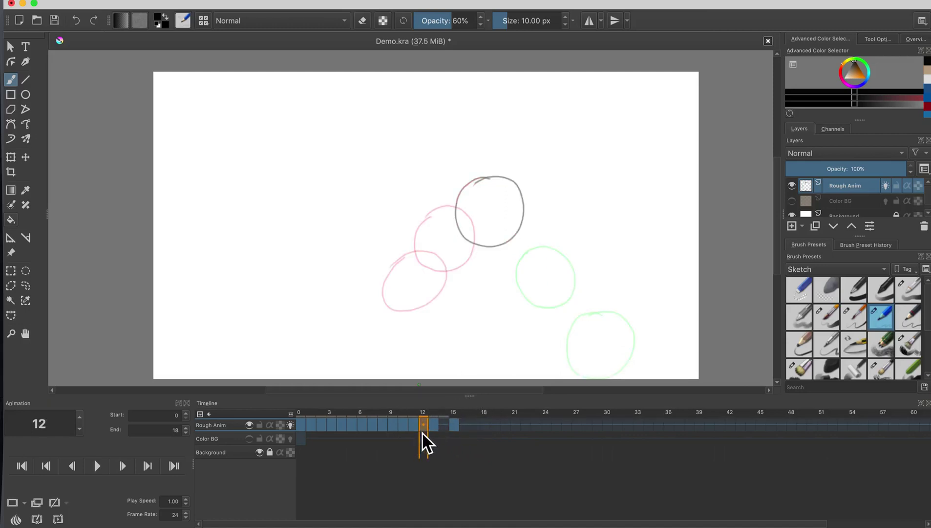
key(Delete)
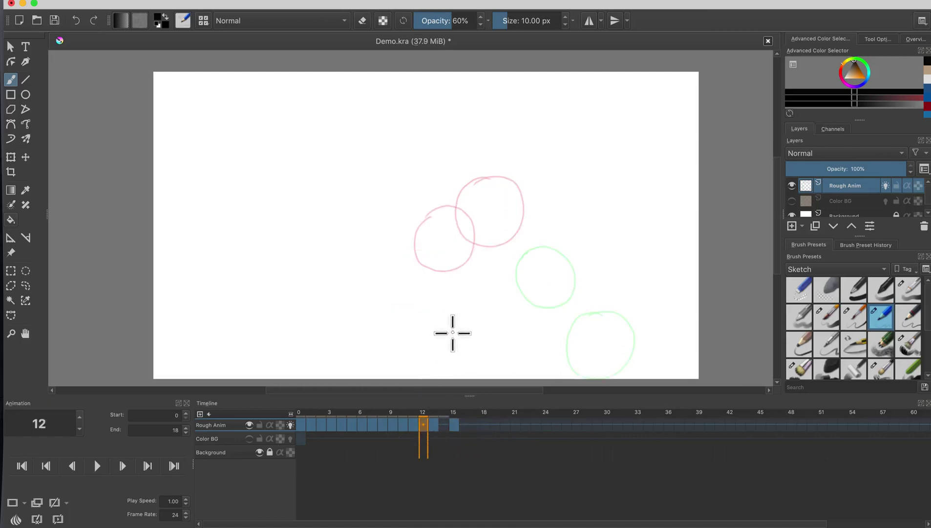
mouse_move(492, 231)
mouse_down()
mouse_move(540, 239)
mouse_move(521, 277)
mouse_move(486, 258)
mouse_move(494, 234)
mouse_up()
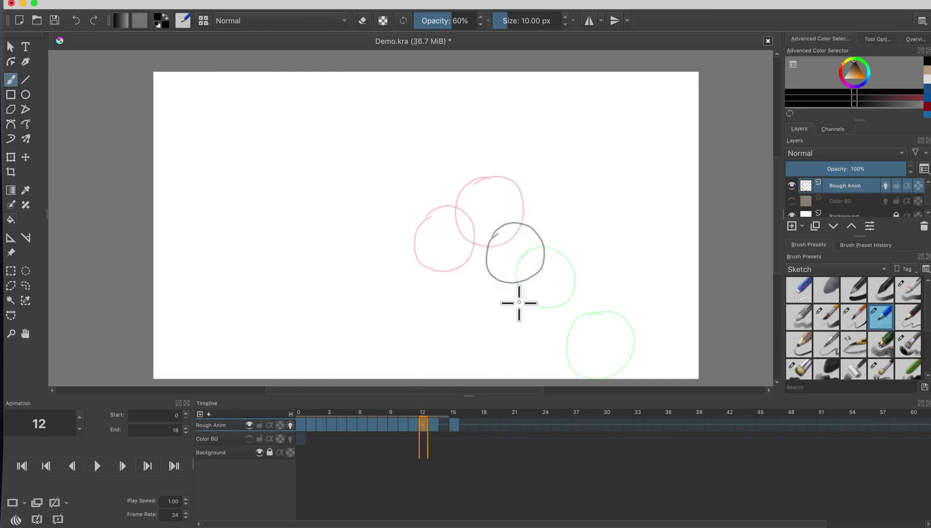
key(Right)
key(Right)
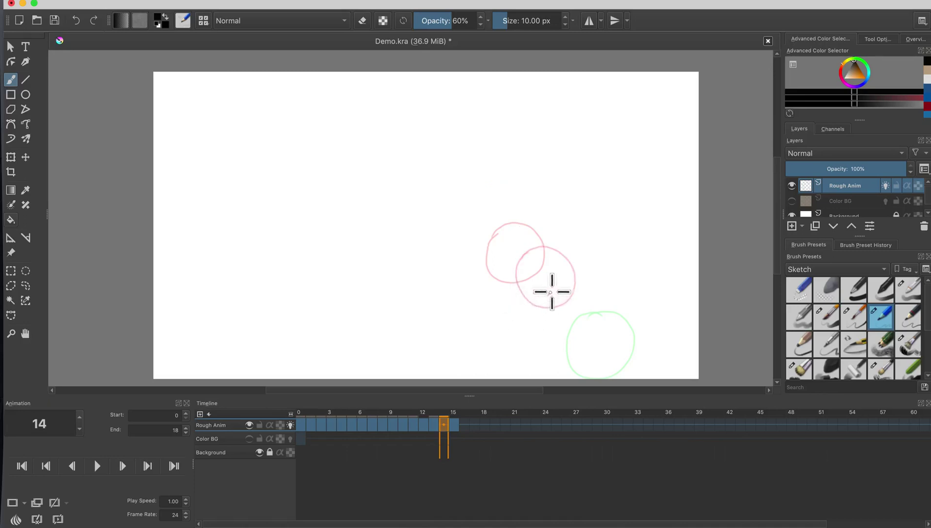
mouse_move(548, 295)
mouse_down()
mouse_move(585, 290)
mouse_move(595, 308)
mouse_move(592, 331)
mouse_move(568, 345)
mouse_move(542, 330)
mouse_move(543, 304)
mouse_move(563, 291)
mouse_up()
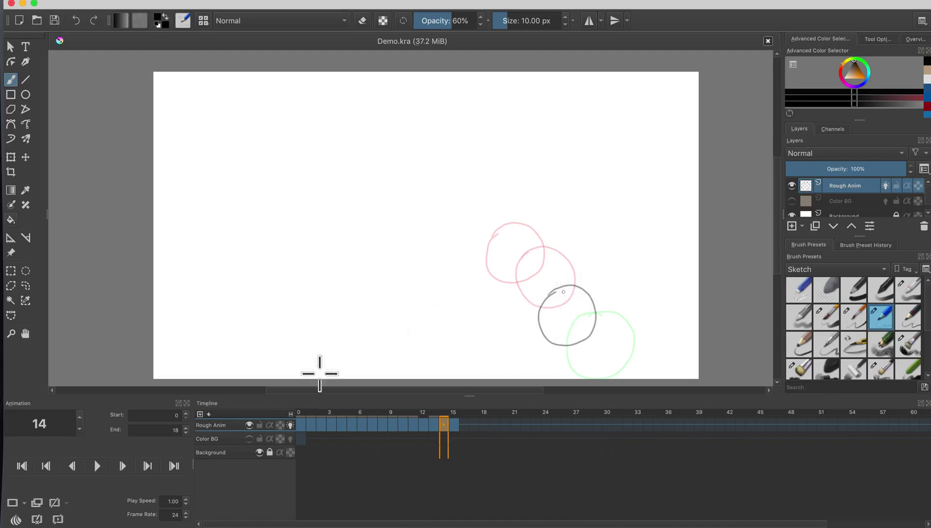
Play the completed rough animation from frame 0 to review the bounce, and stop playback
click(301, 423)
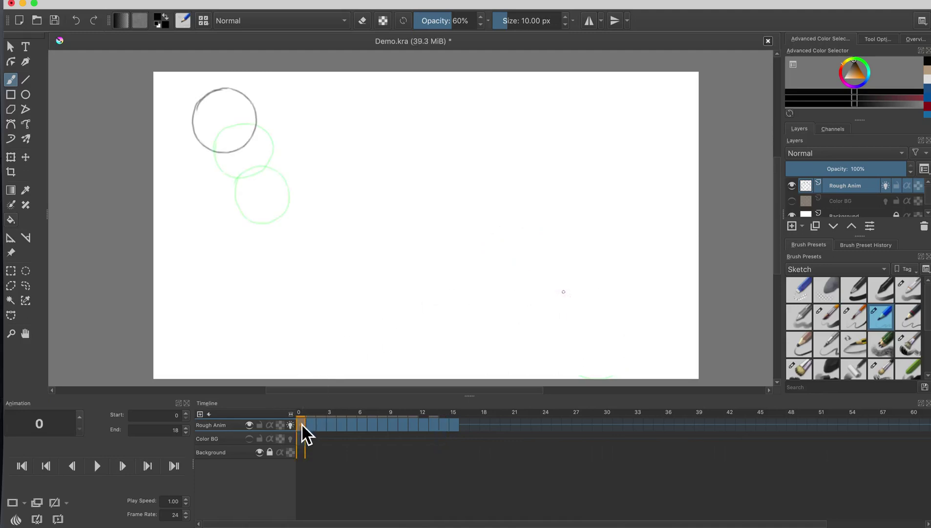
click(97, 465)
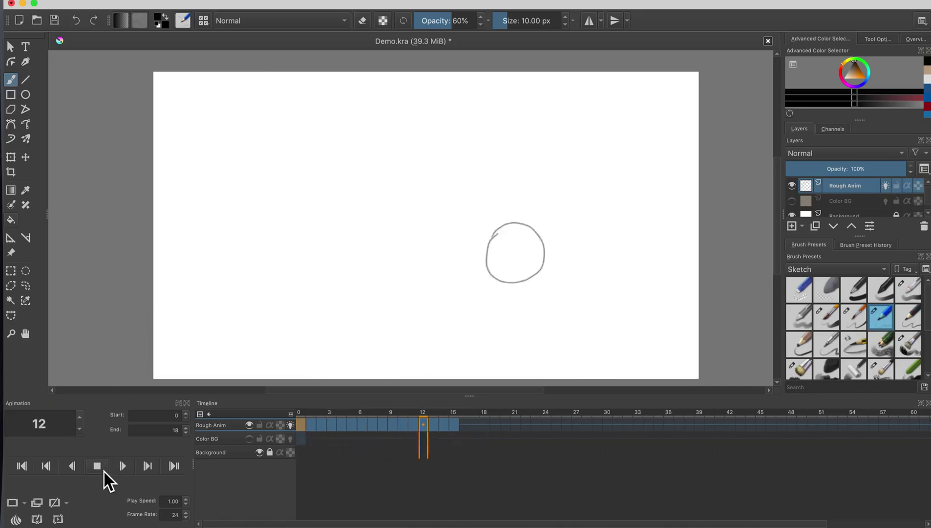
click(118, 465)
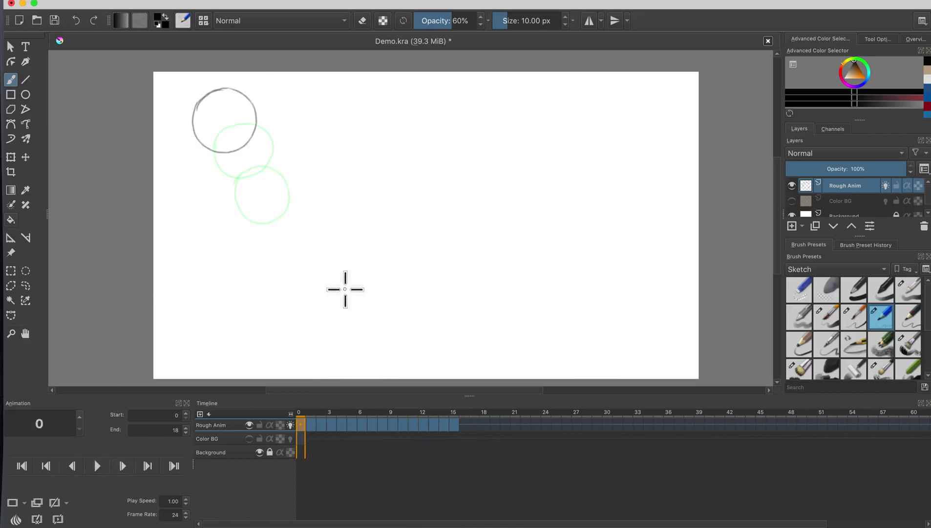